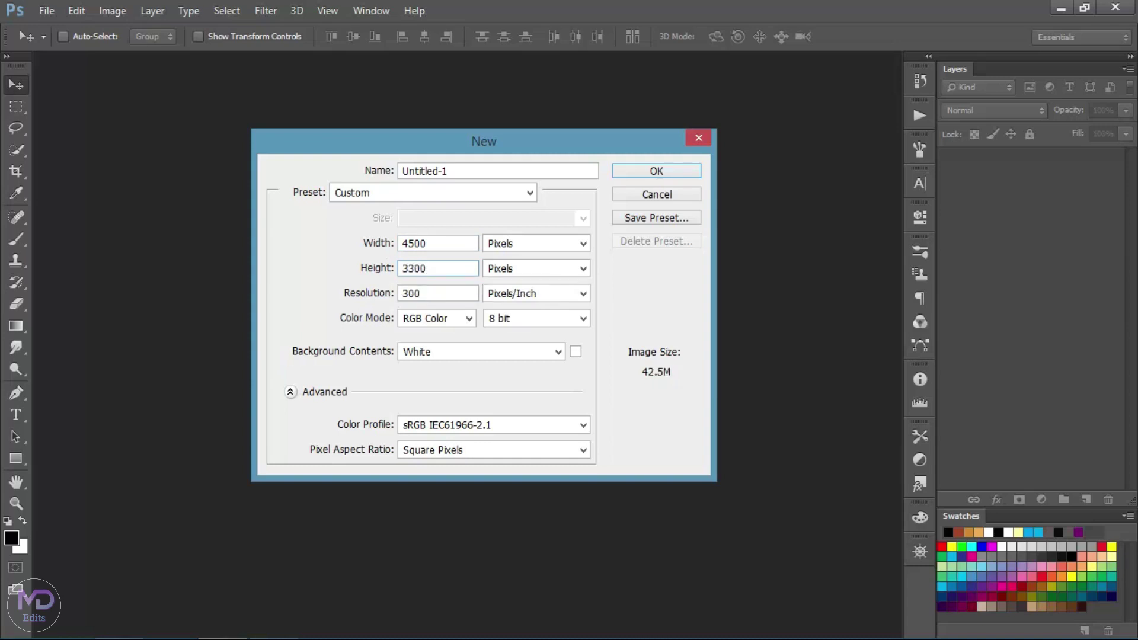
# Step: Create a 4500 × 3300 pixel, 300 pixels/inch RGB document and fill its background with the rust-red foreground color
pyautogui.press('Return')
pyautogui.hotkey('ctrl', '0')
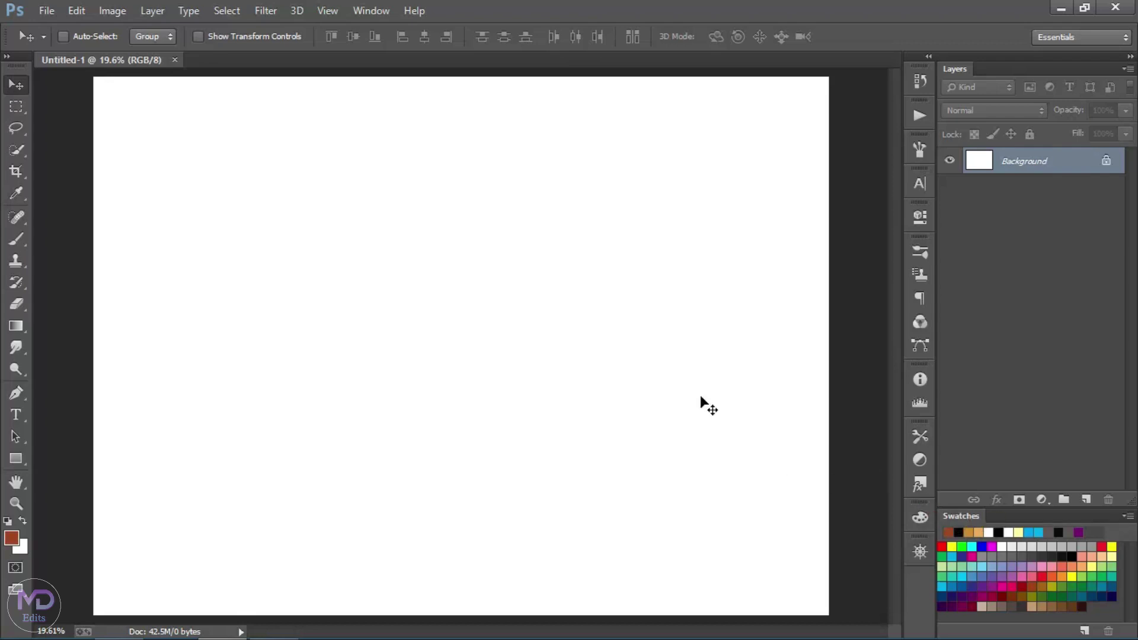
pyautogui.hotkey('alt', 'BackSpace')
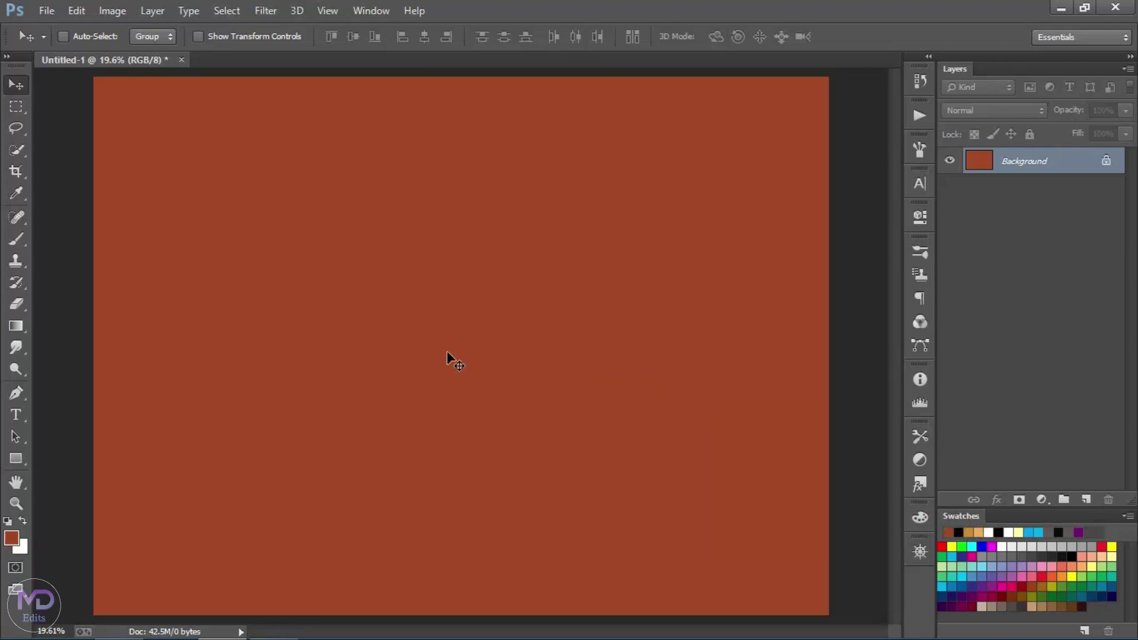
# Step: Place a fixed-size 12.5 × 9 in rectangle shape centered on the canvas with the Rectangle tool
pyautogui.click(16, 458)
pyautogui.click(101, 437)
pyautogui.click(577, 36)
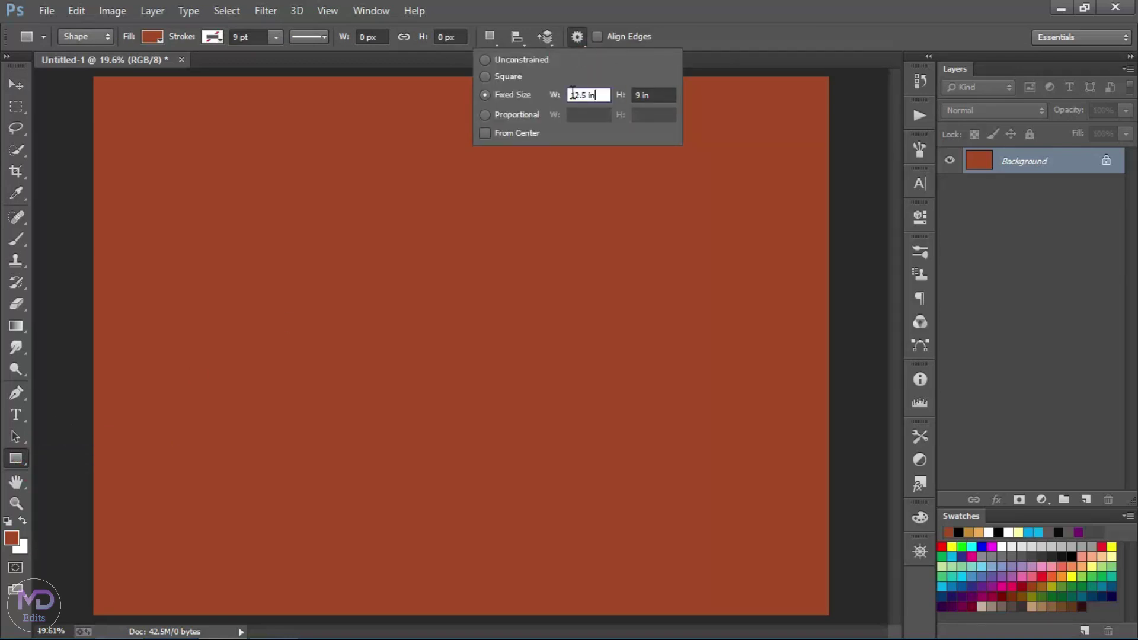
pyautogui.click(577, 37)
pyautogui.click(162, 130)
pyautogui.moveTo(162, 130); pyautogui.dragTo(165, 126)
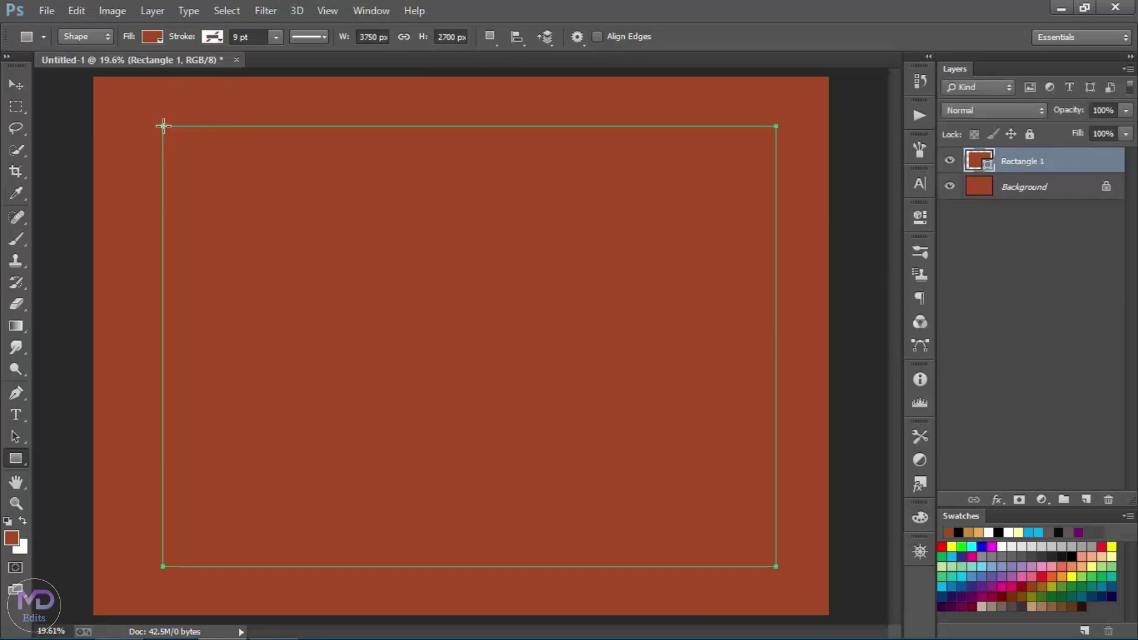
# Step: Add a Stroke layer style to the rectangle with a size of 60 px
pyautogui.click(1094, 168)
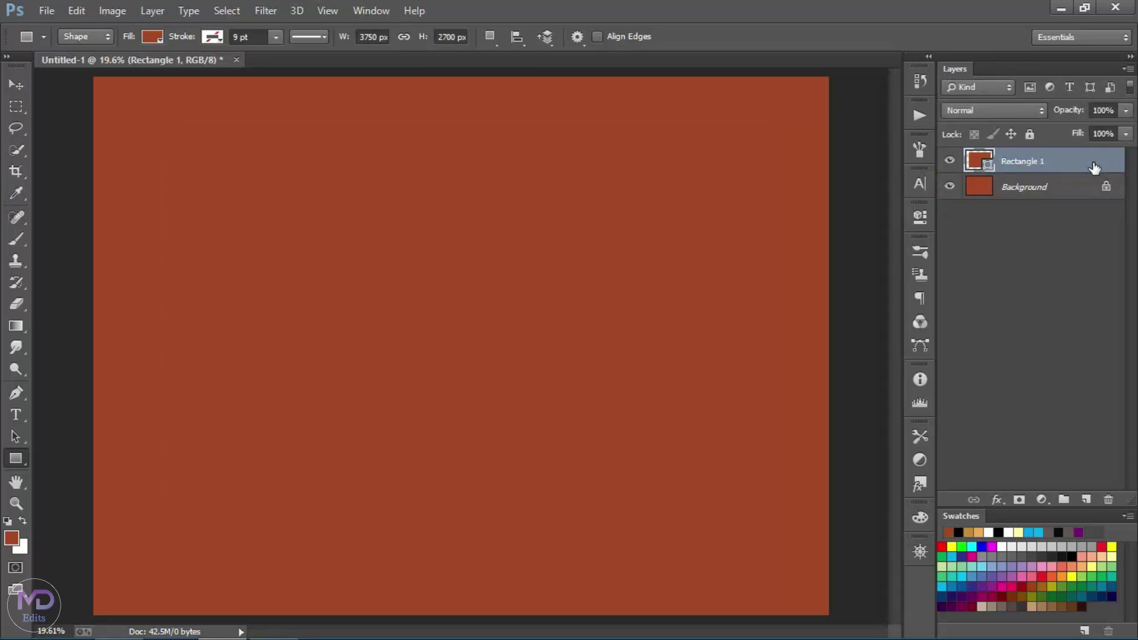
pyautogui.rightClick(1106, 169)
pyautogui.click(808, 120)
pyautogui.rightClick(201, 18)
pyautogui.click(360, 32)
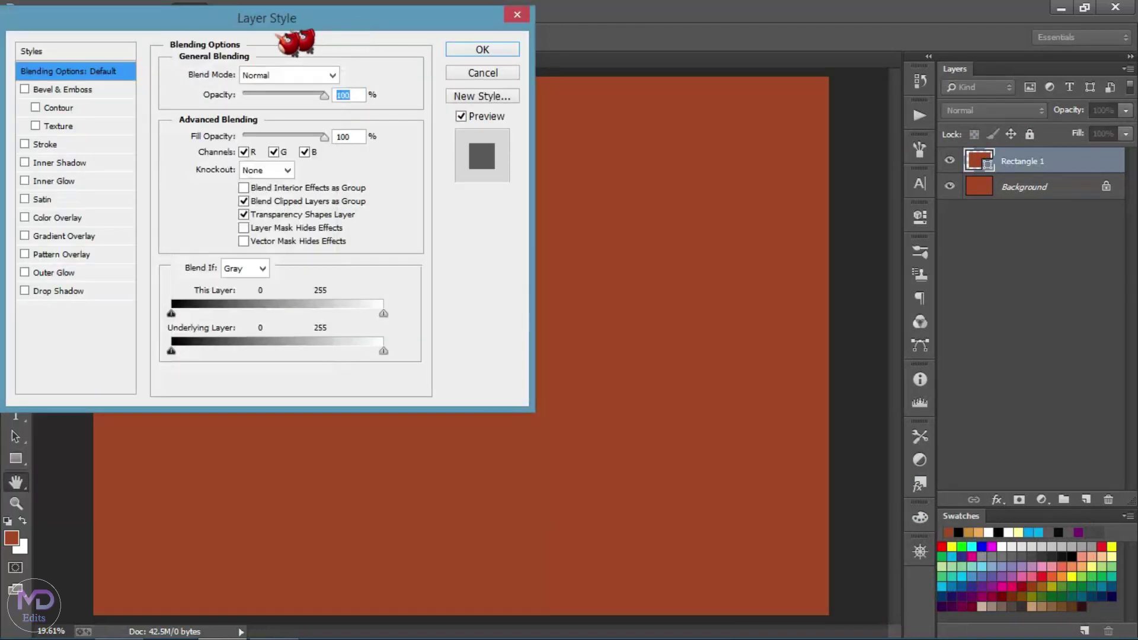
pyautogui.click(53, 143)
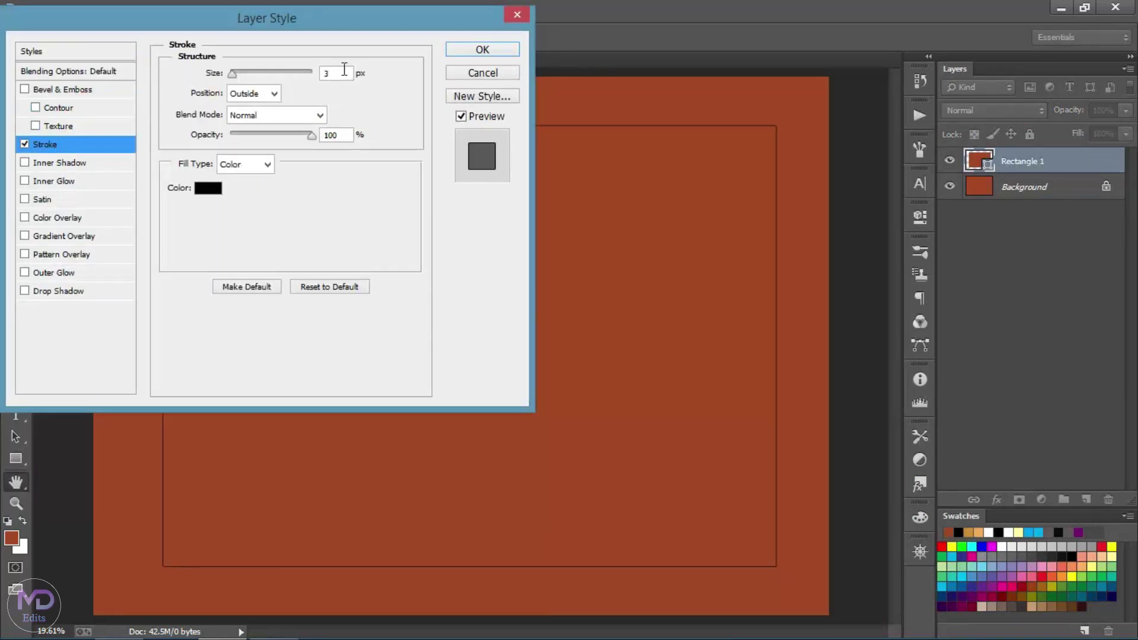
pyautogui.click(344, 72)
pyautogui.press('BackSpace')
pyautogui.write('60')
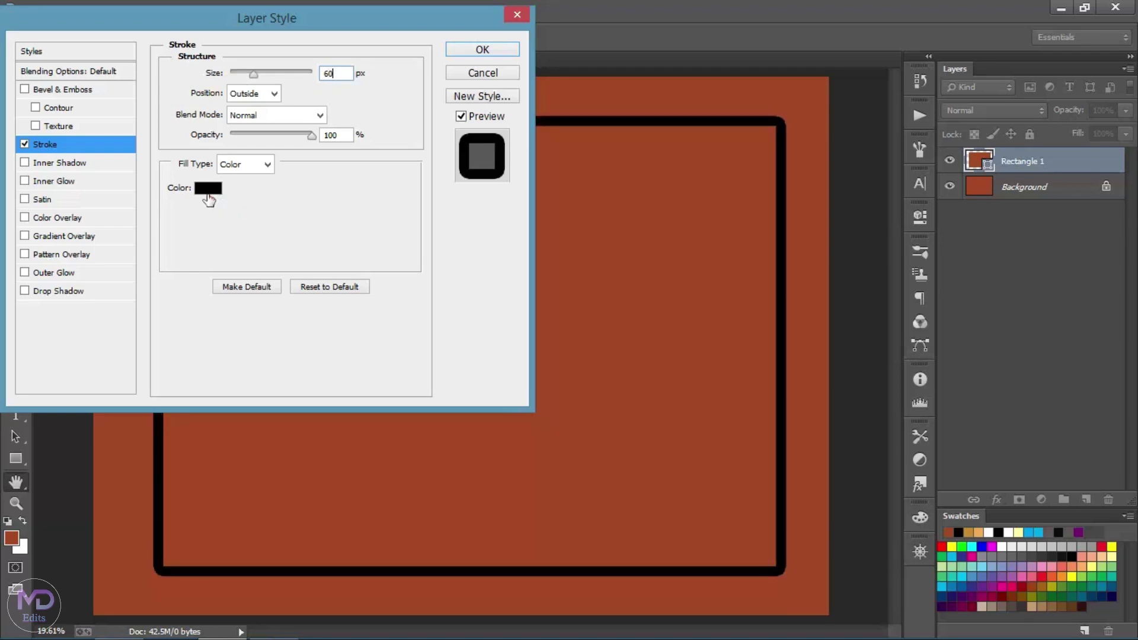
# Step: Set the rectangle's stroke color to the golden ochre swatch and apply the layer style
pyautogui.click(212, 191)
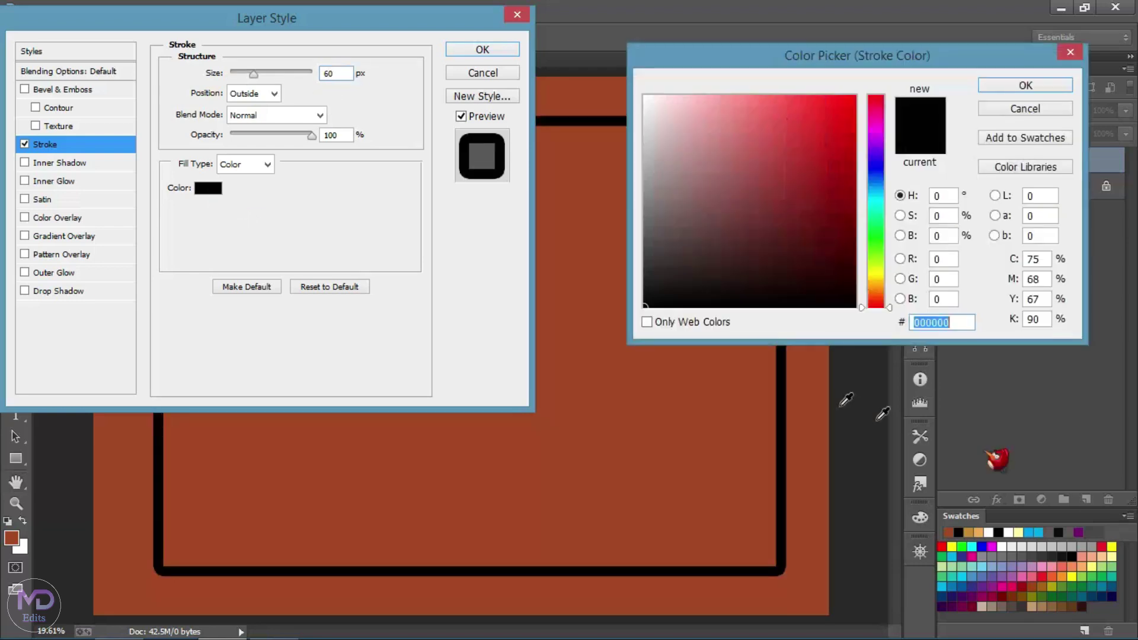
pyautogui.click(969, 534)
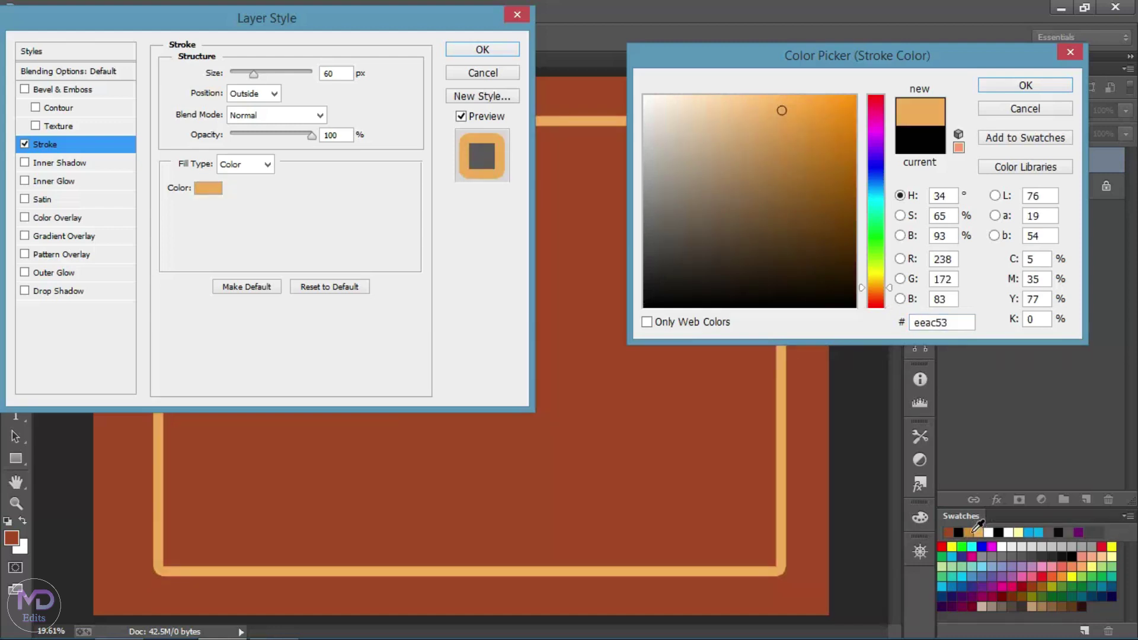
pyautogui.click(970, 531)
pyautogui.click(999, 94)
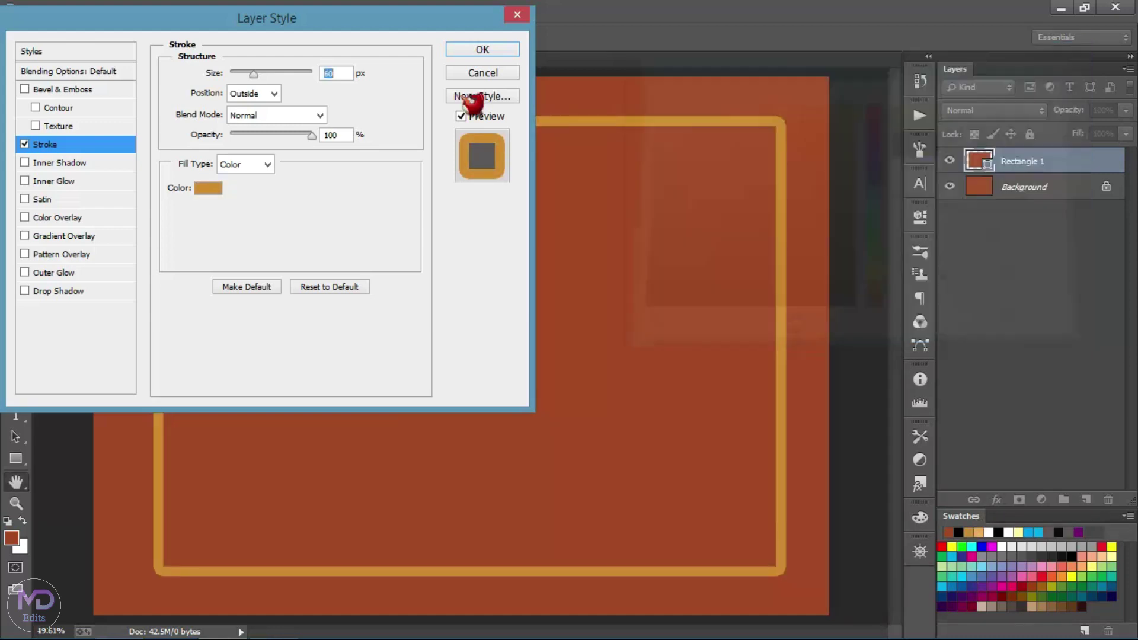
pyautogui.click(481, 50)
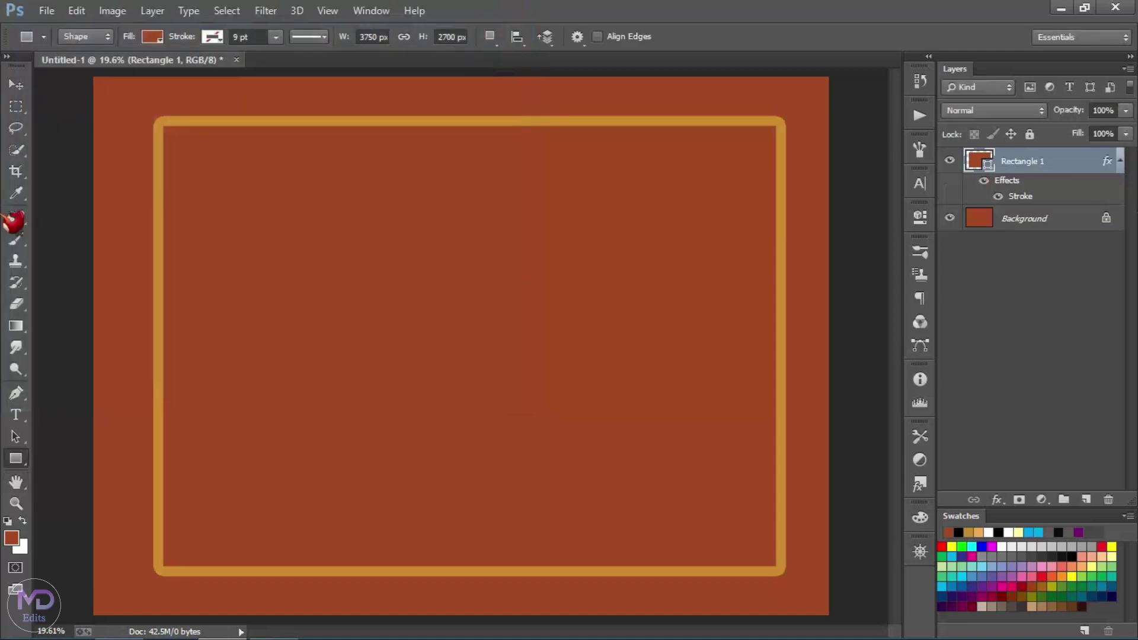
# Step: Add a Gradient Overlay to the rectangle using the yellow-to-white gradient at a 0° angle, and collapse its effects list
pyautogui.rightClick(1073, 172)
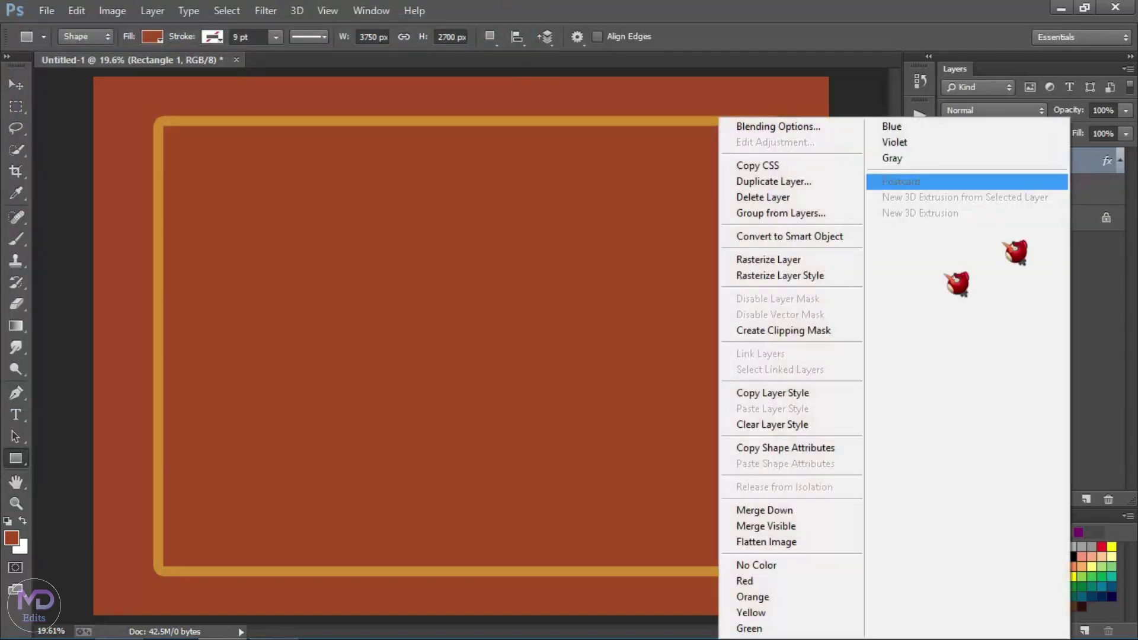
pyautogui.click(812, 120)
pyautogui.click(53, 235)
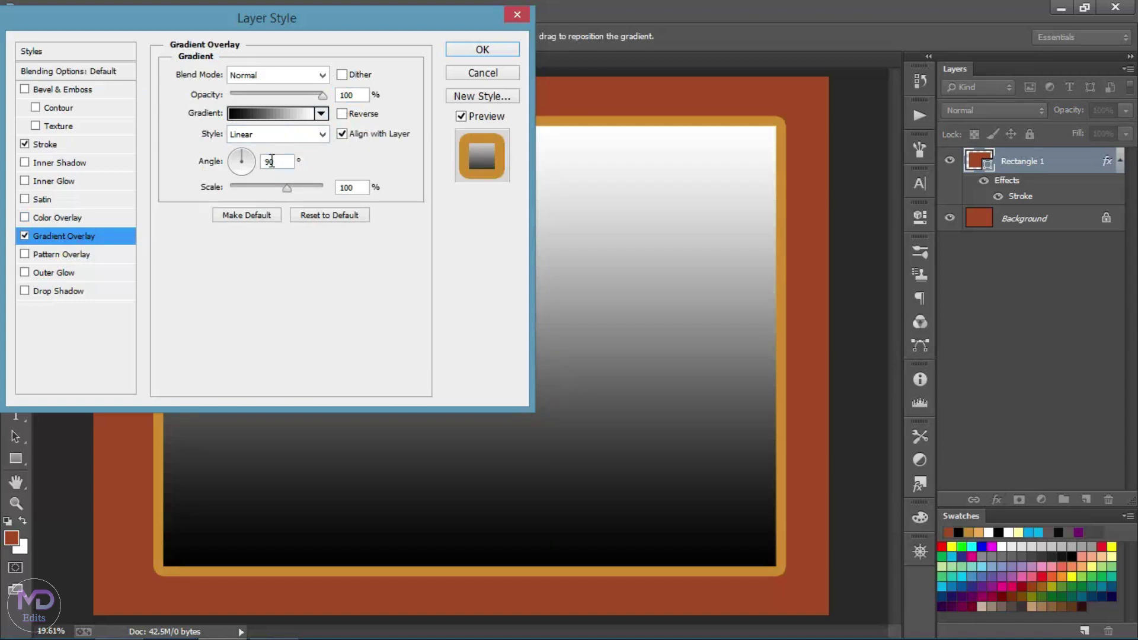
pyautogui.press('BackSpace')
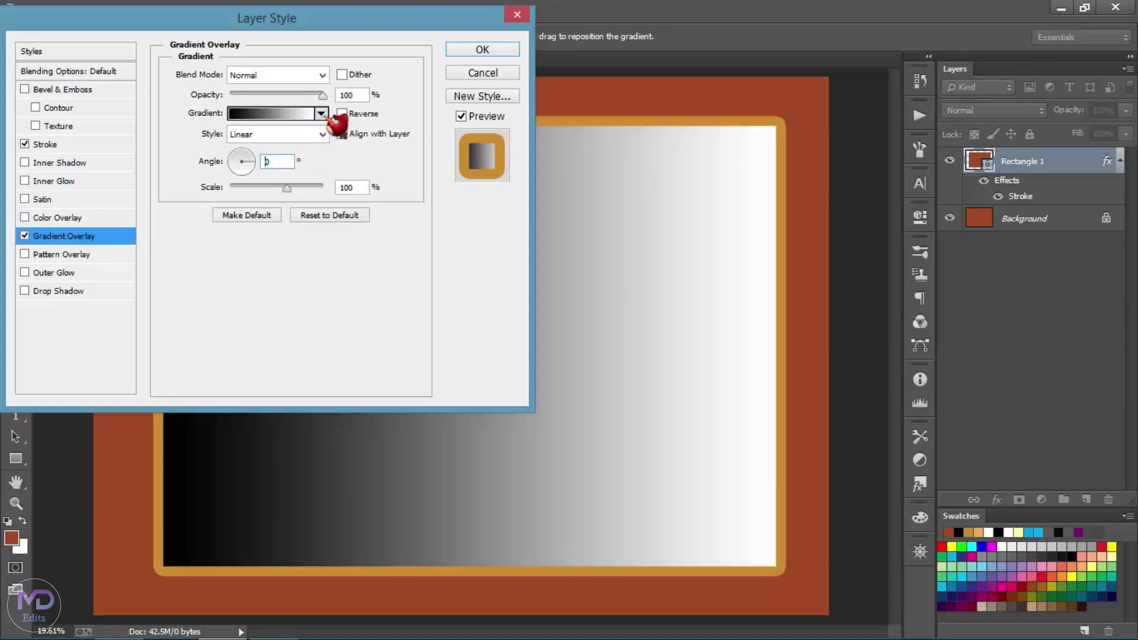
pyautogui.click(320, 113)
pyautogui.scroll(-5, 293, 384)
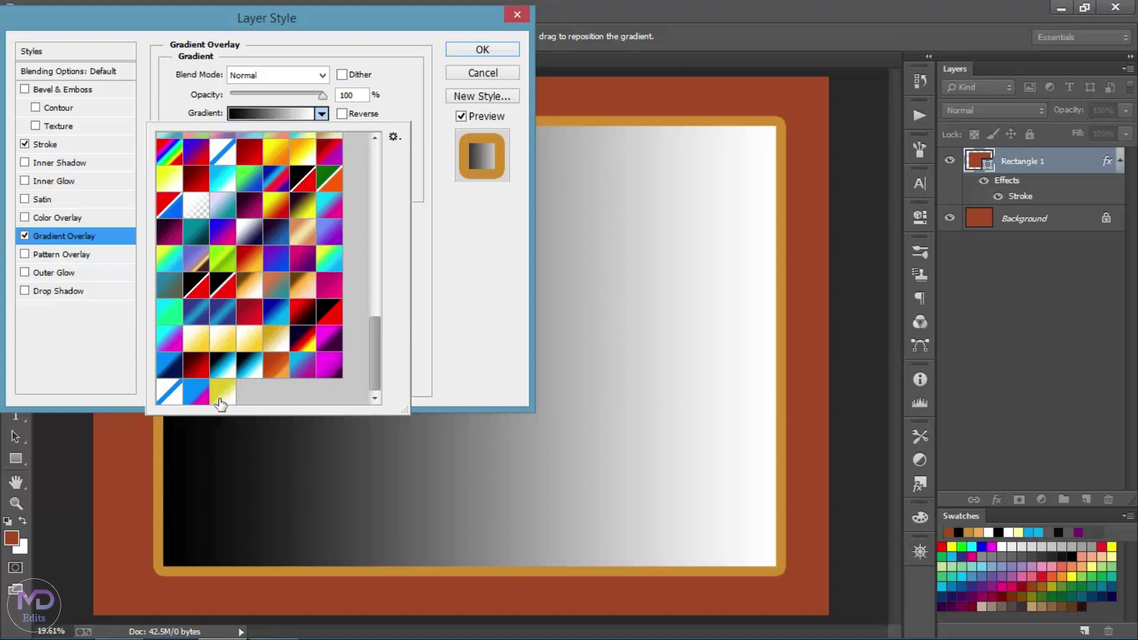
pyautogui.click(222, 392)
pyautogui.click(482, 49)
pyautogui.click(482, 49)
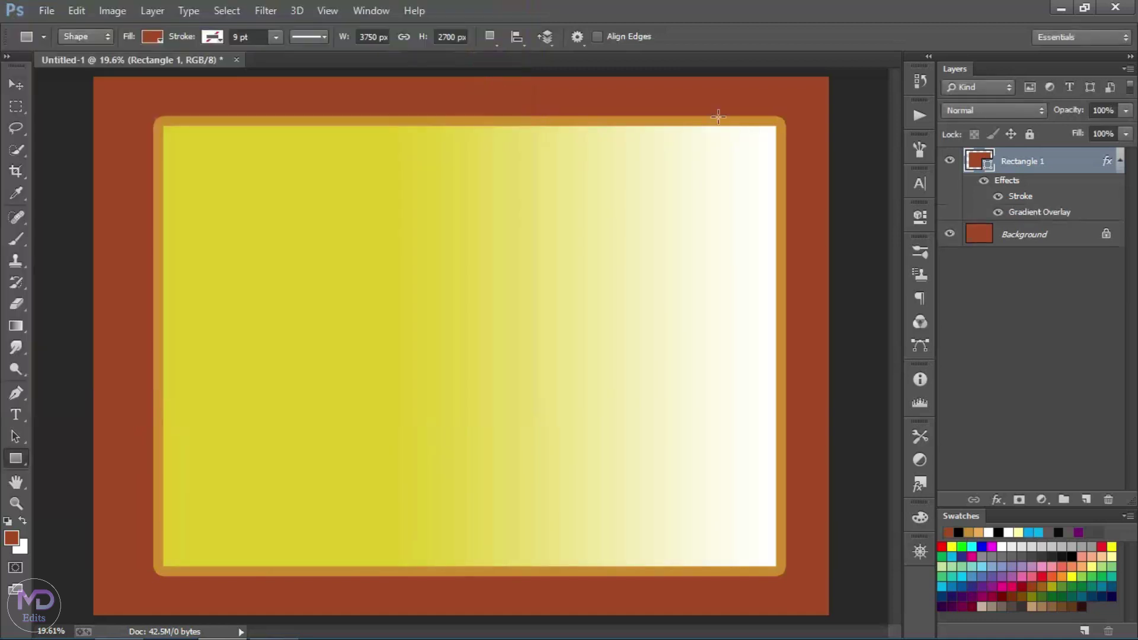
pyautogui.click(1119, 161)
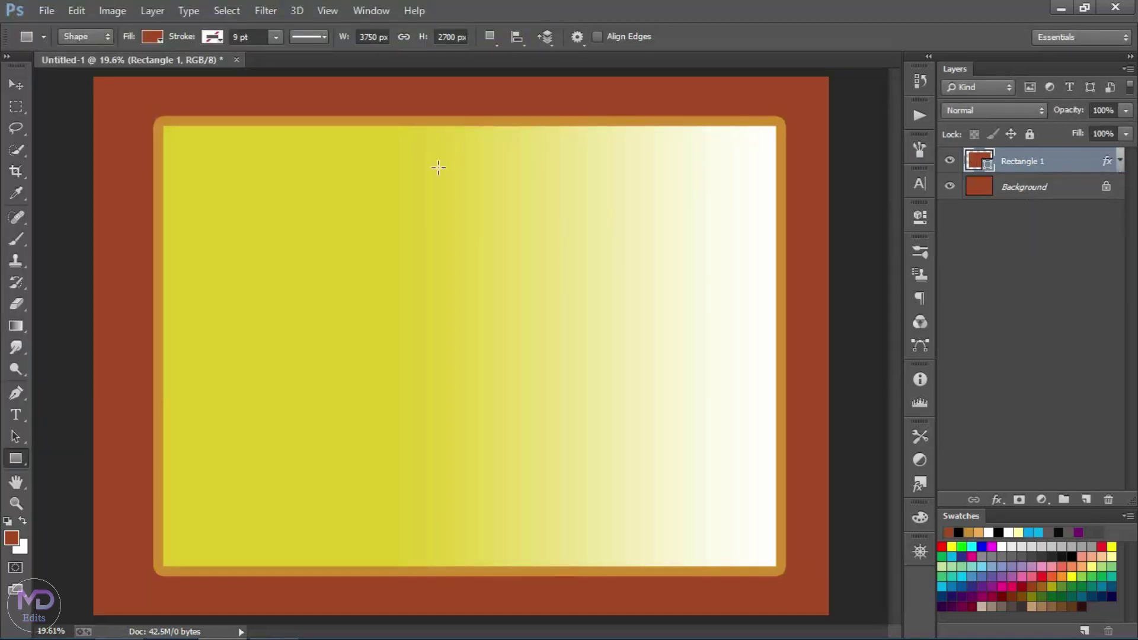
# Step: Open the images DMK MDE 01 and DMK MDE 02 from the Video 183 folder
pyautogui.hotkey('ctrl', 'o')
pyautogui.click(189, 143)
pyautogui.moveTo(279, 240); pyautogui.dragTo(224, 161)
pyautogui.doubleClick(209, 153)
pyautogui.press('v')
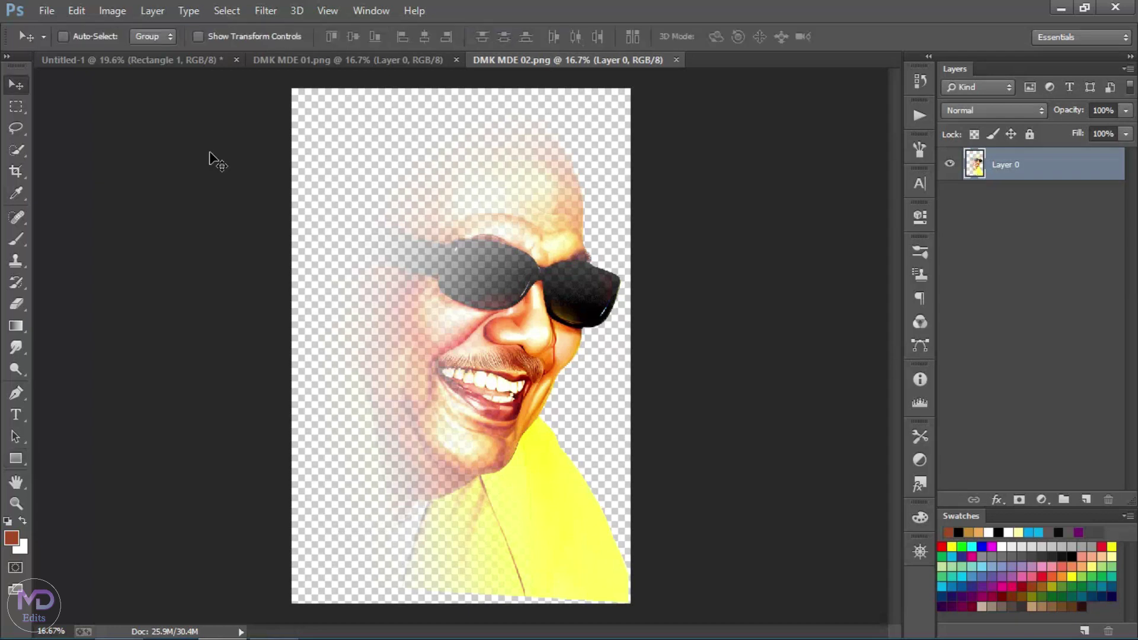
# Step: Bring the brown texture from DMK MDE 01.png into the poster along the frame's left side, and close the source image
pyautogui.click(354, 61)
pyautogui.moveTo(410, 284); pyautogui.dragTo(241, 284)
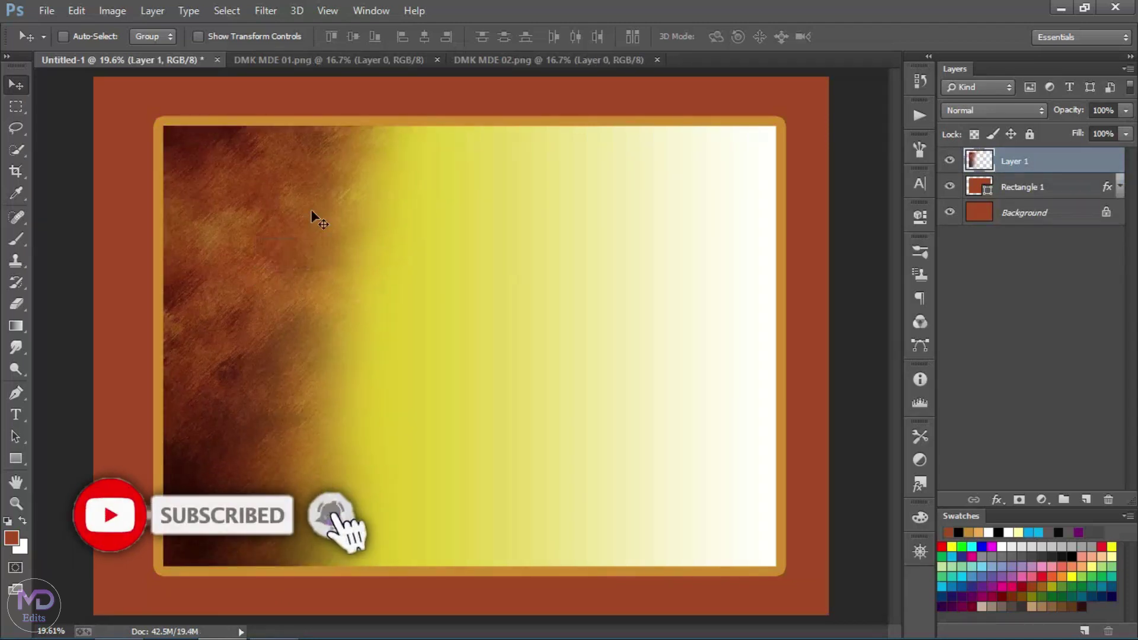
pyautogui.click(437, 60)
# Step: Copy the entire DMK MDE 02.png portrait to the clipboard and close that image
pyautogui.click(385, 64)
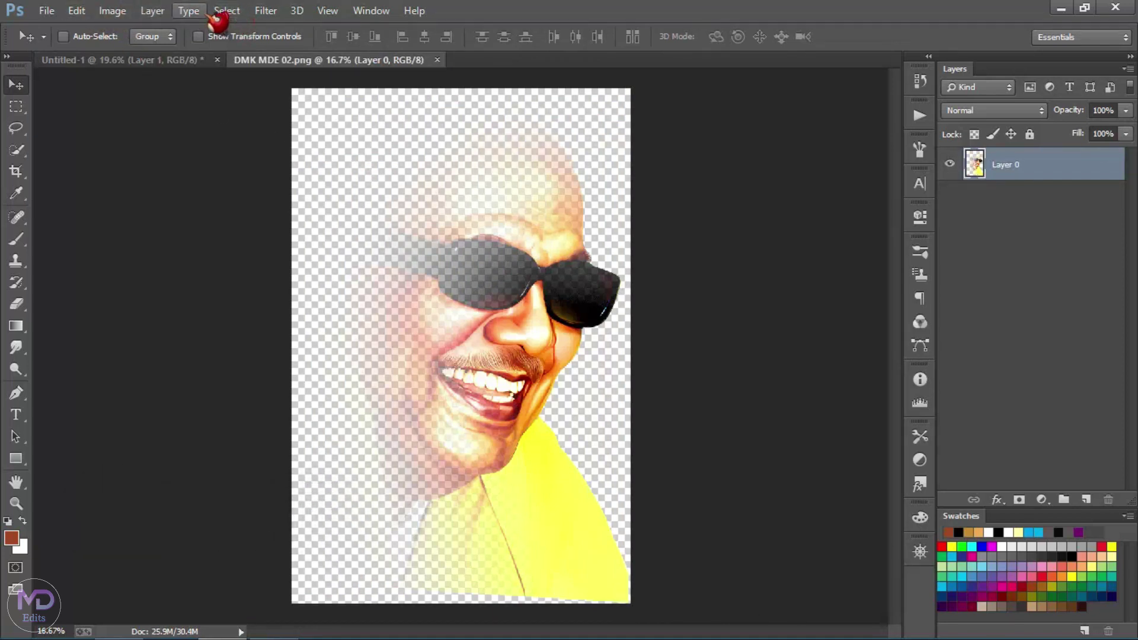
pyautogui.click(225, 11)
pyautogui.click(237, 29)
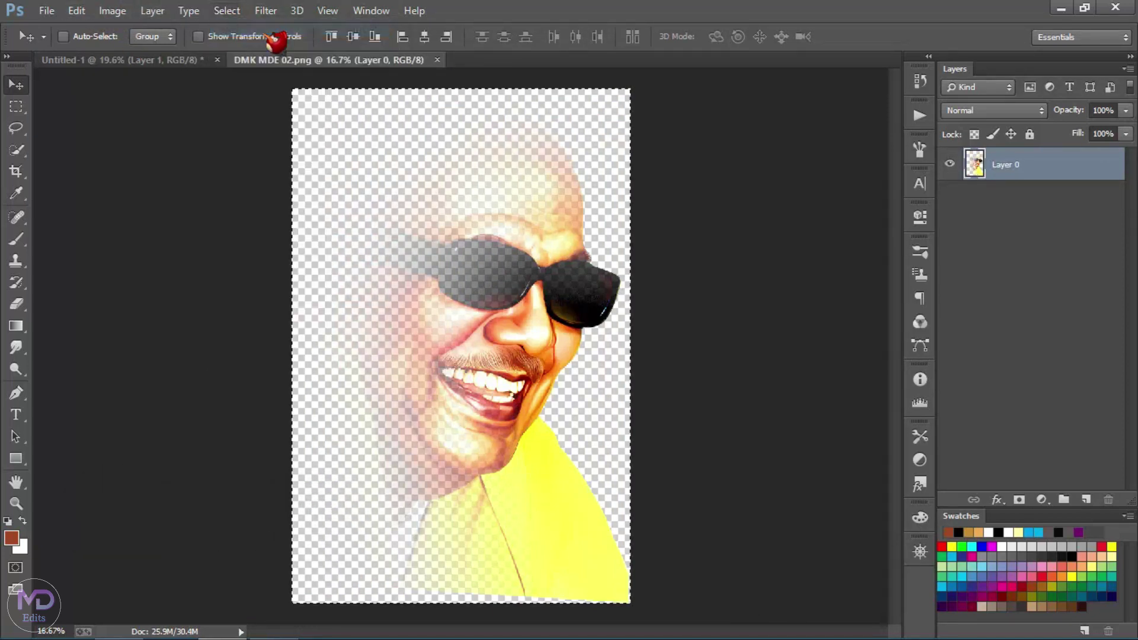
pyautogui.click(76, 10)
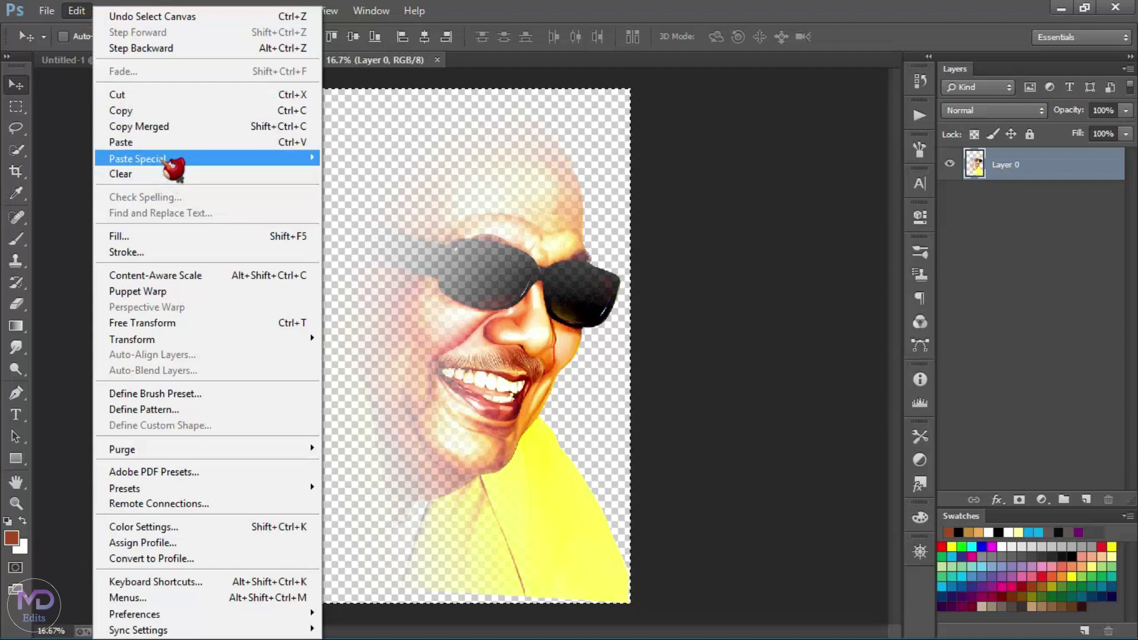
pyautogui.click(191, 112)
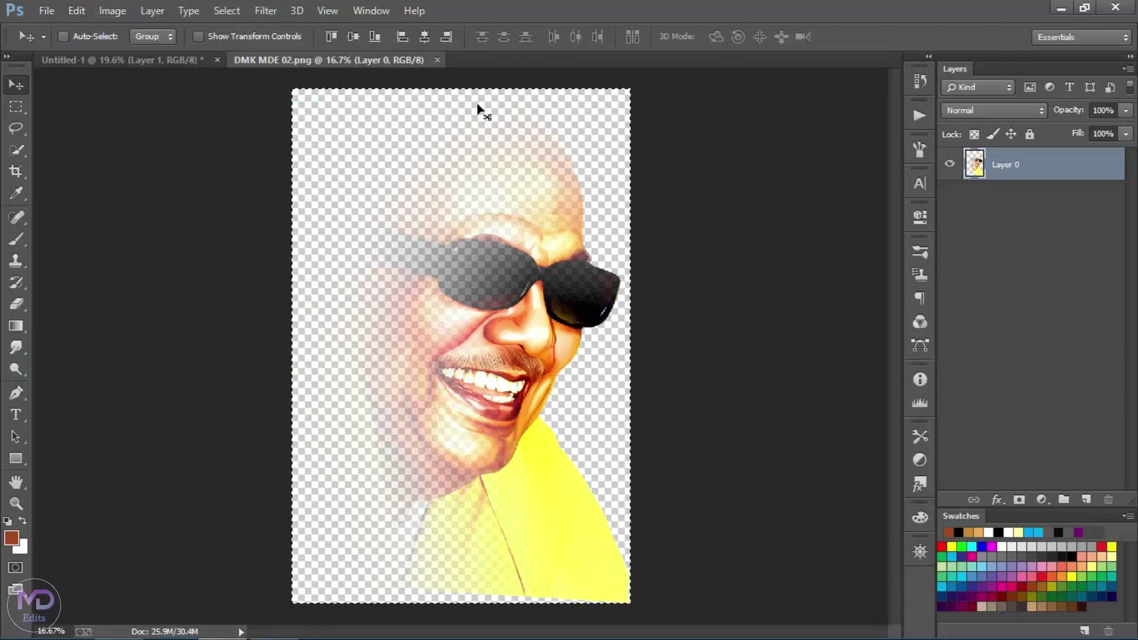
pyautogui.click(437, 59)
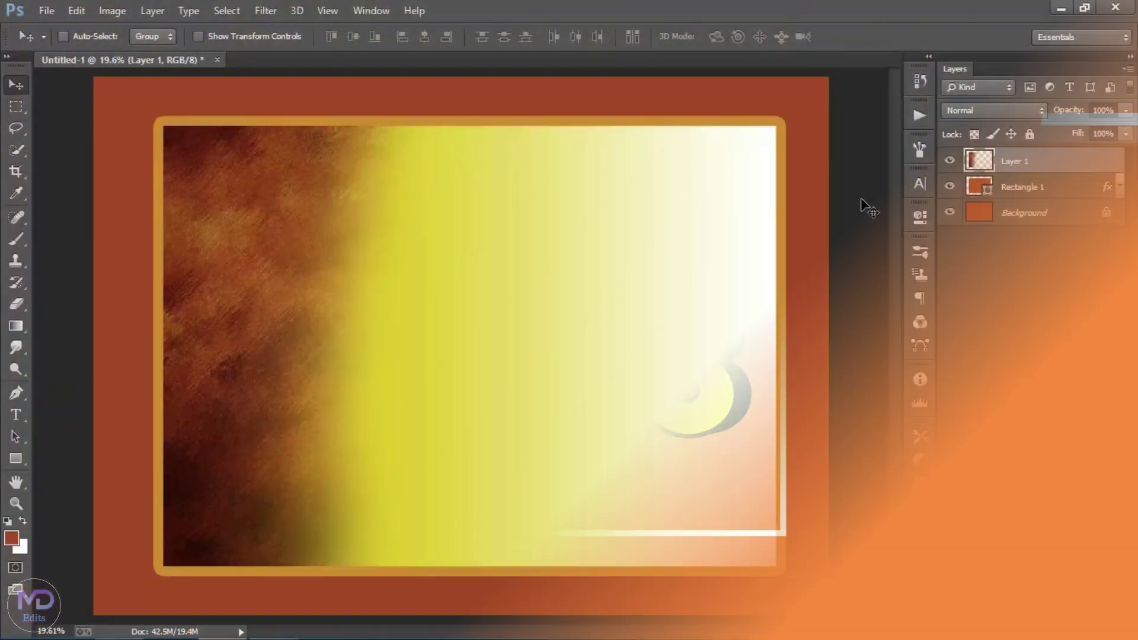
# Step: Paste the portrait into the Rectangle 1 selection, move its layer above Layer 1, and position it over the brown texture
pyautogui.click(976, 185)
pyautogui.keyDown('ctrl'); pyautogui.click(977, 185); pyautogui.keyUp('ctrl')
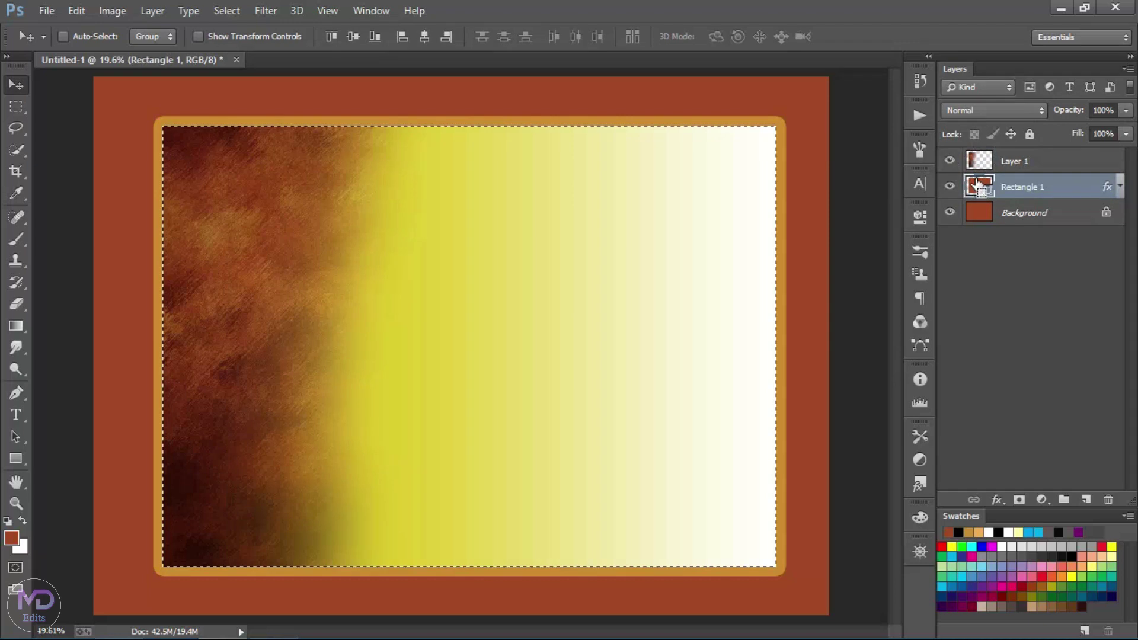
pyautogui.hotkey('ctrl', 'shift', 'alt', 'v')
pyautogui.moveTo(1058, 189); pyautogui.dragTo(1059, 163)
pyautogui.moveTo(517, 325); pyautogui.dragTo(337, 313)
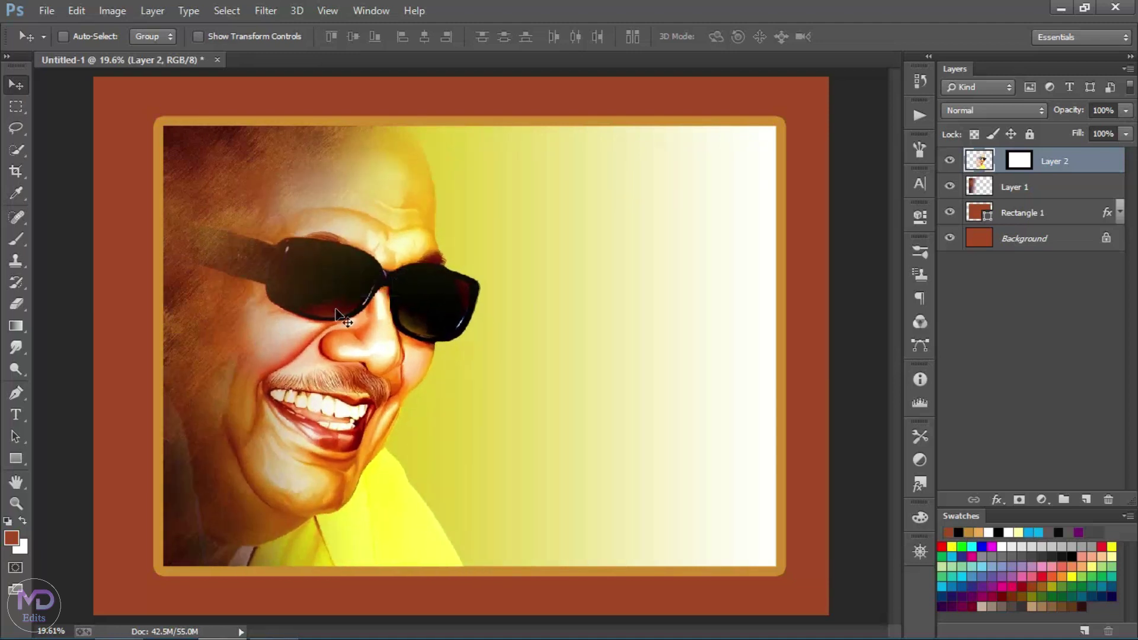
# Step: Open DMK MDE 03.png and return to the Untitled-1 poster document
pyautogui.hotkey('ctrl', 'o')
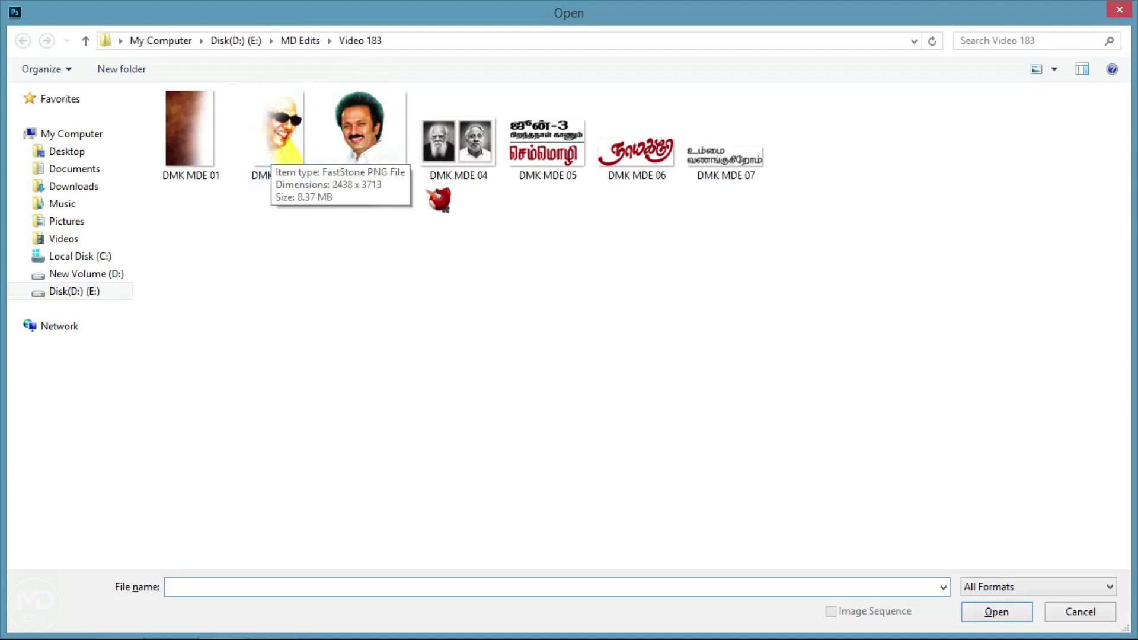
pyautogui.doubleClick(376, 153)
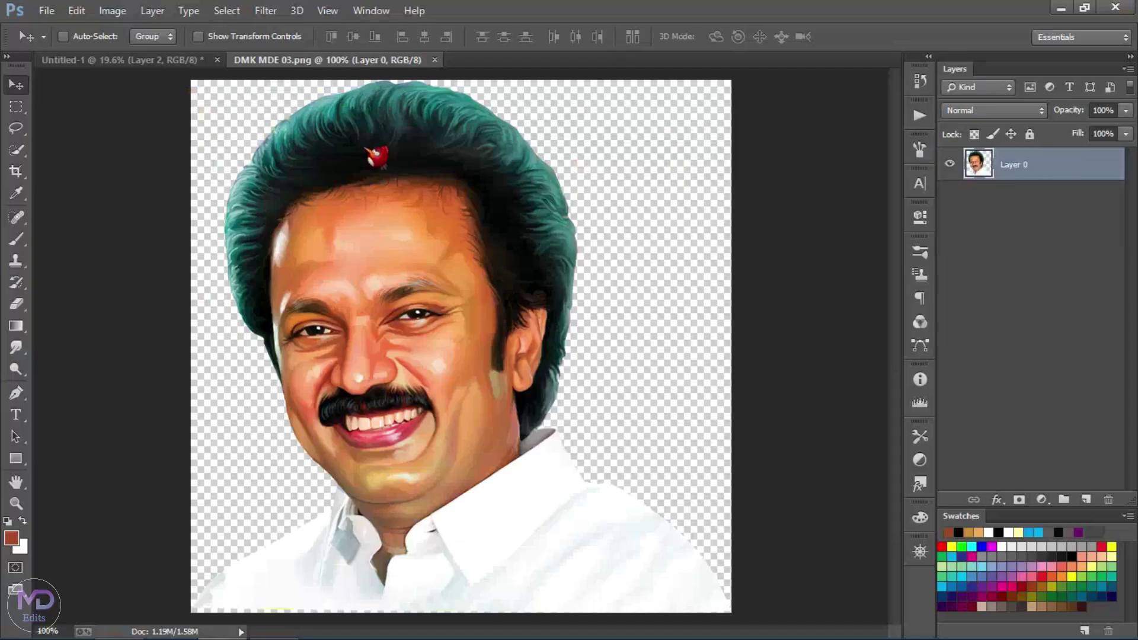
pyautogui.click(147, 59)
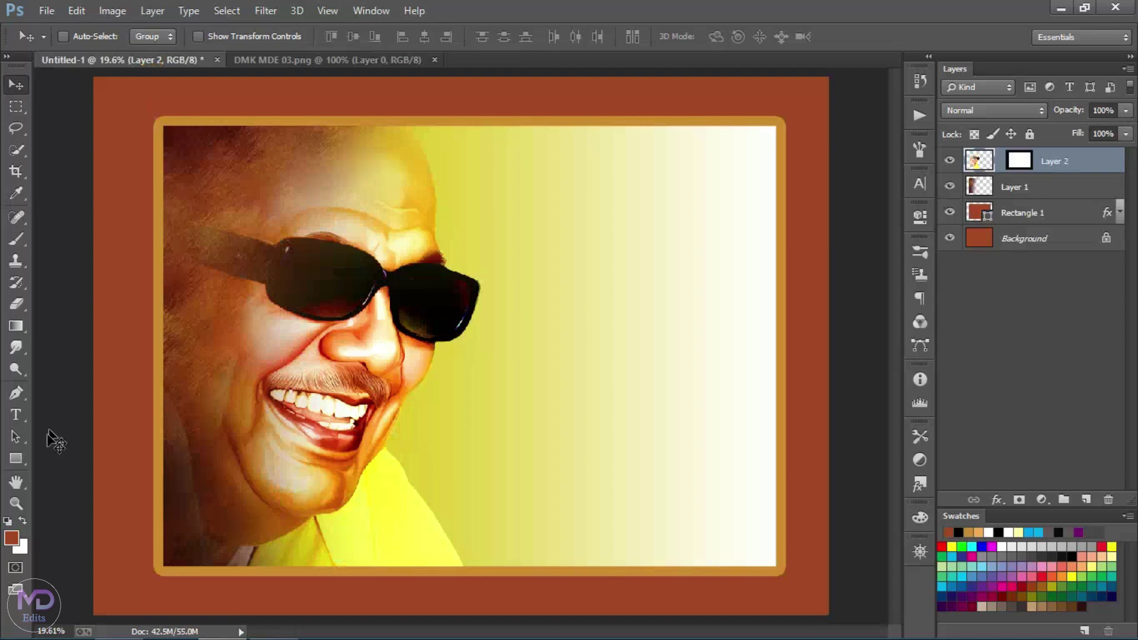
# Step: Place a fixed-size 2.3 × 2.3 in circle near the frame's upper-right corner with the Ellipse tool
pyautogui.rightClick(18, 459)
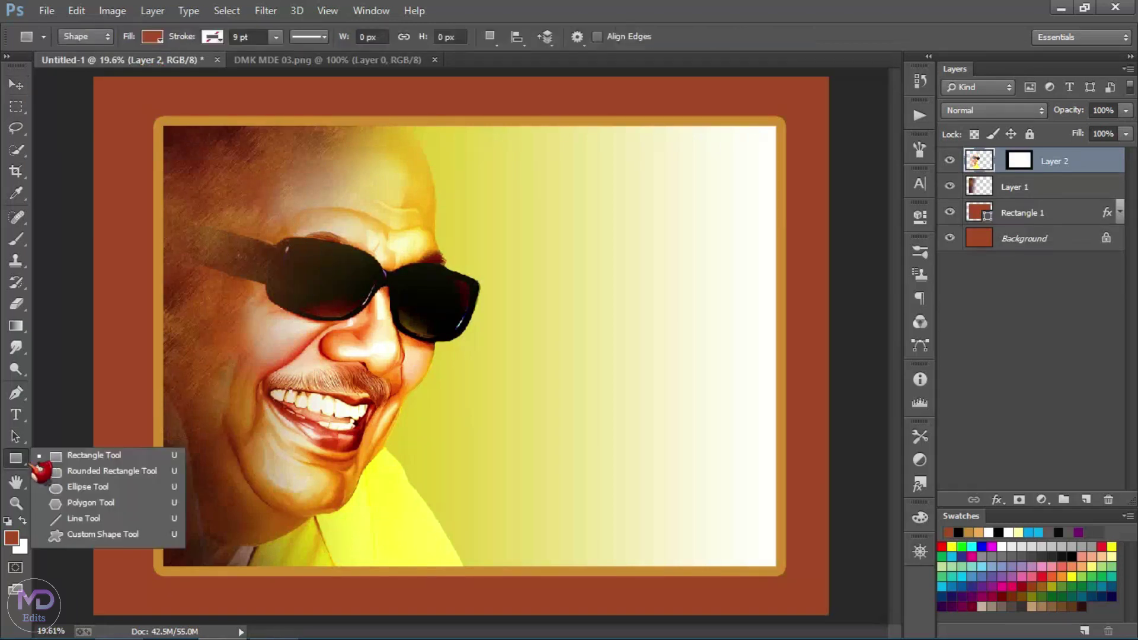
pyautogui.click(76, 485)
pyautogui.click(576, 36)
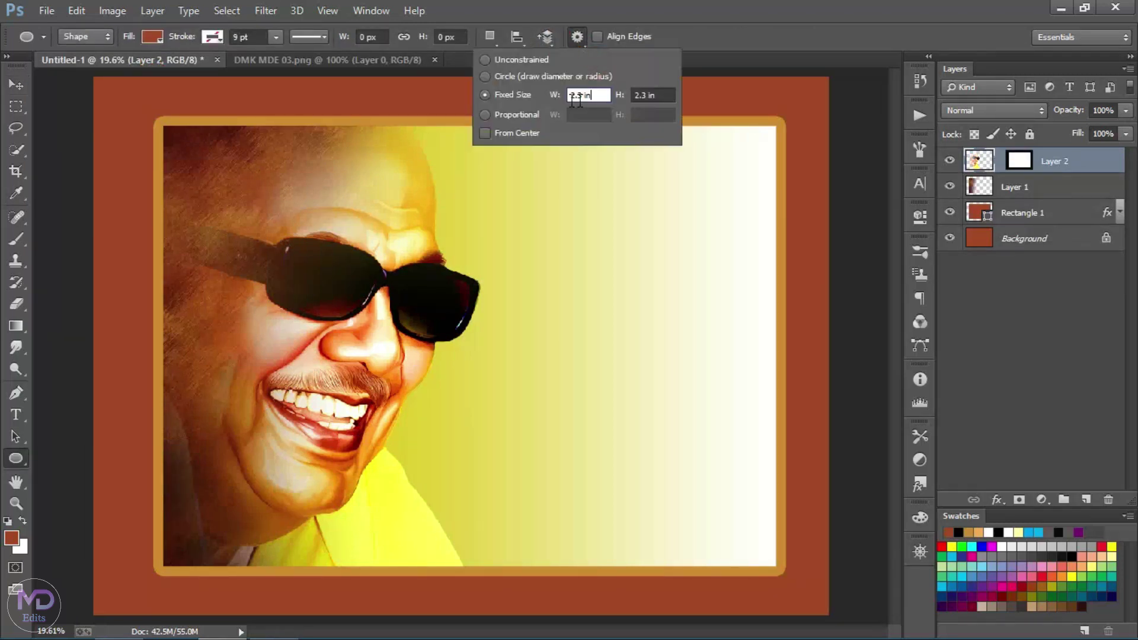
pyautogui.click(652, 96)
pyautogui.press('Return')
pyautogui.moveTo(678, 162); pyautogui.dragTo(644, 149)
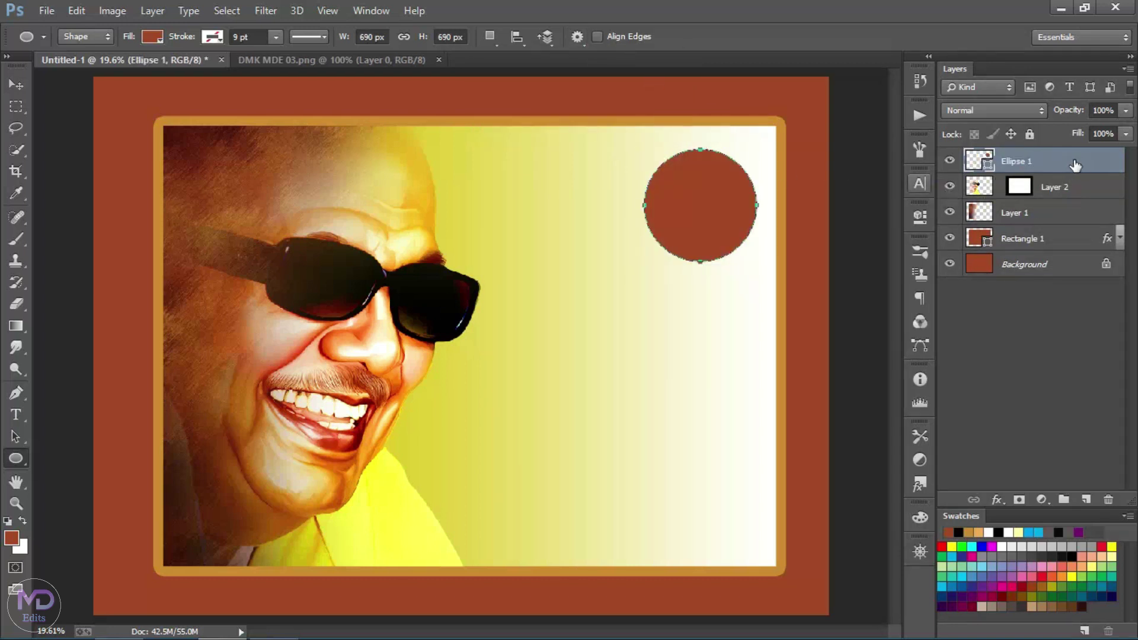
# Step: Add a 15 px black outside stroke layer style to the Ellipse 1 circle
pyautogui.rightClick(1099, 163)
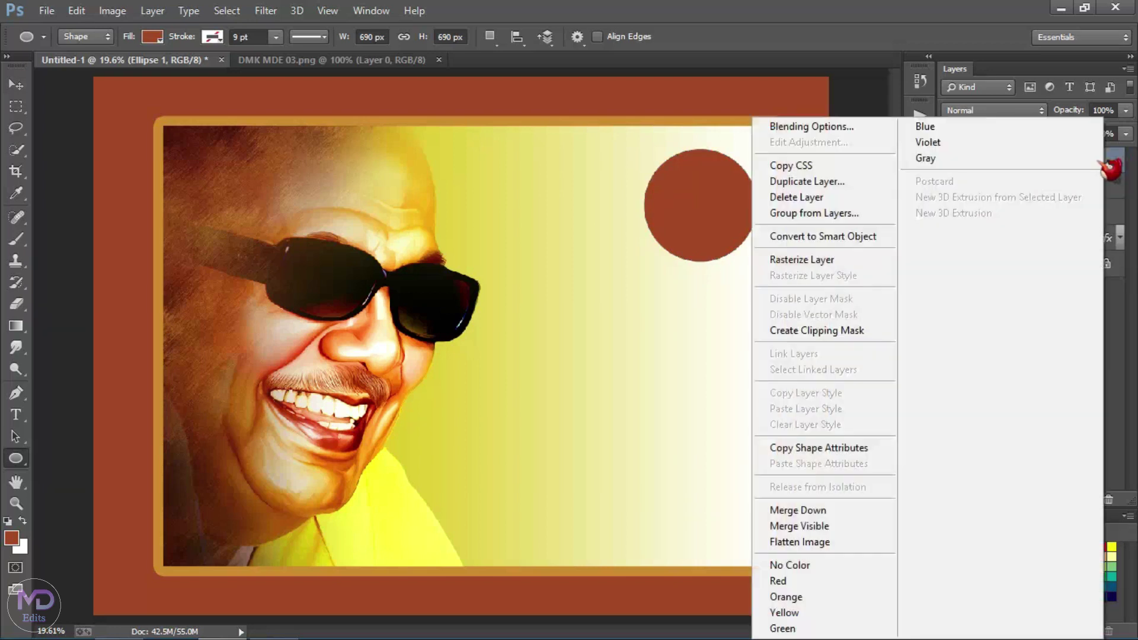
pyautogui.click(824, 126)
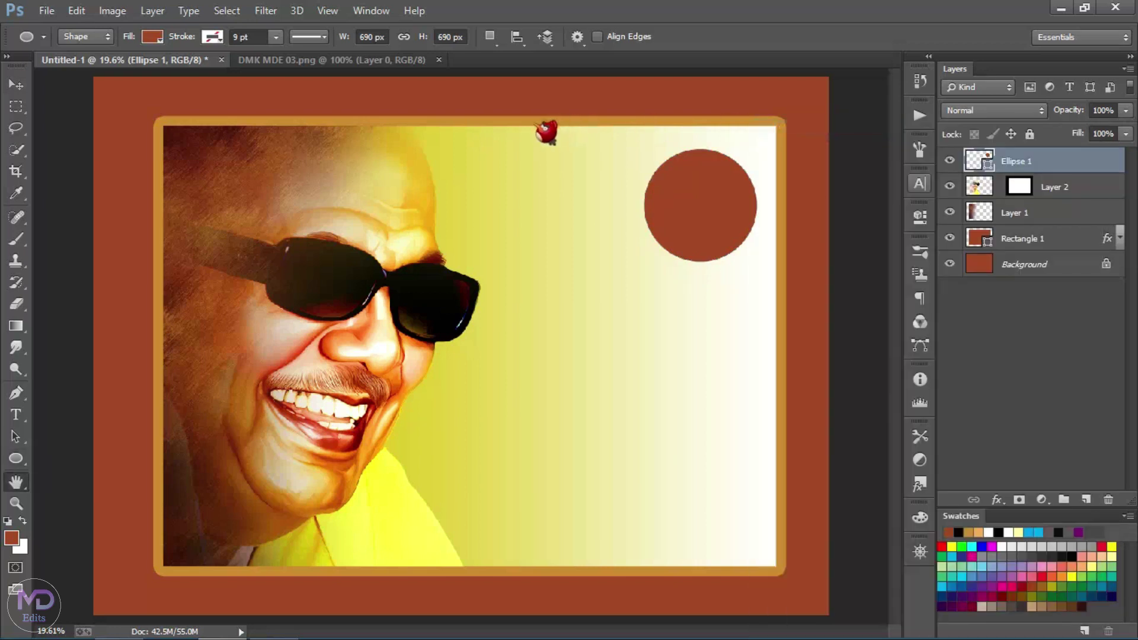
pyautogui.click(25, 144)
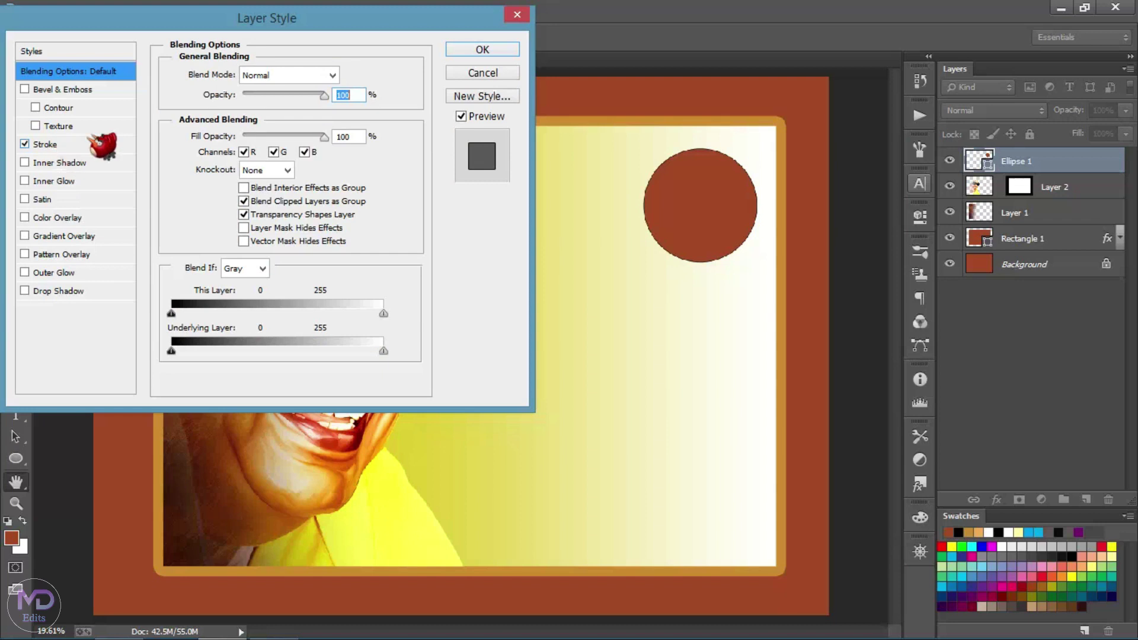
pyautogui.click(53, 144)
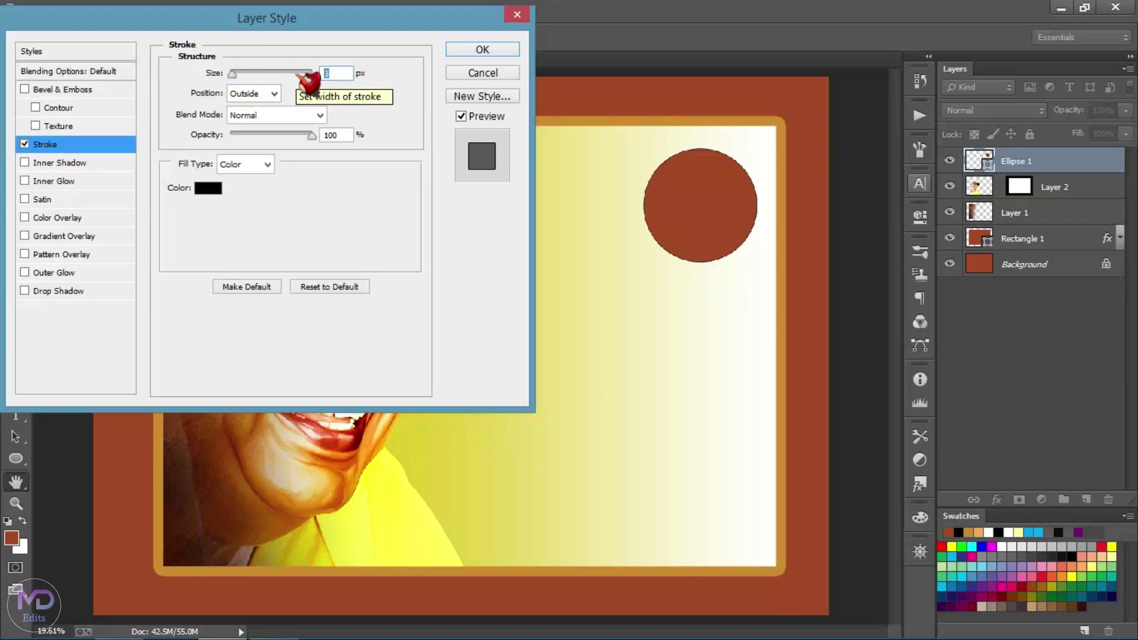
pyautogui.write('15')
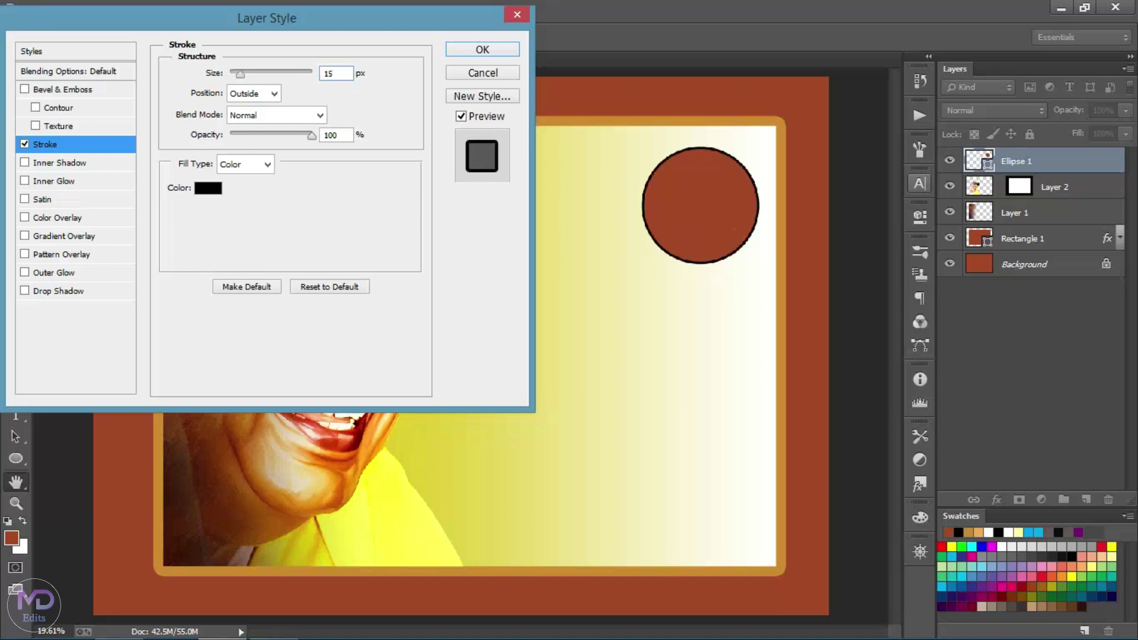
# Step: Add a white (ffffff) color overlay to the Ellipse 1 circle
pyautogui.click(70, 218)
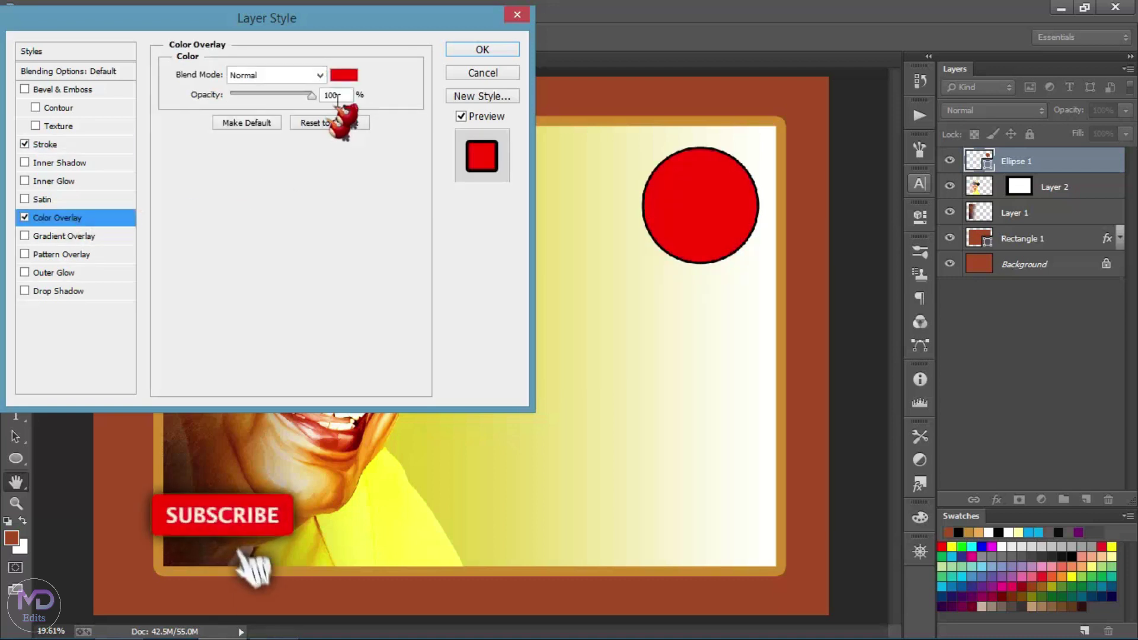
pyautogui.click(343, 74)
pyautogui.moveTo(667, 203); pyautogui.dragTo(640, 67)
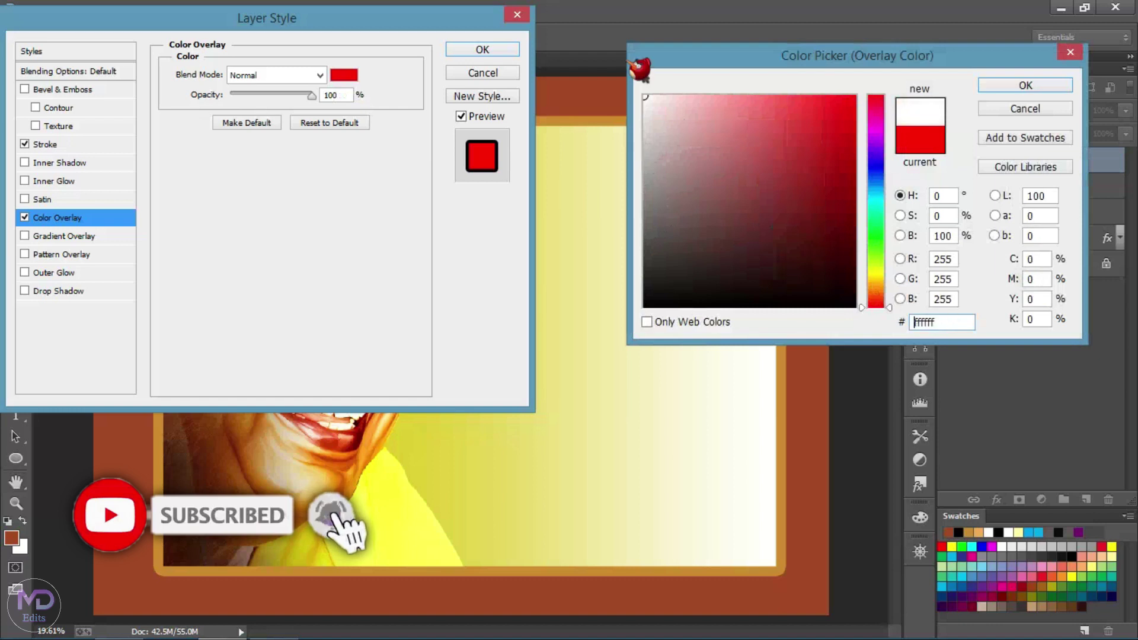
pyautogui.click(1025, 87)
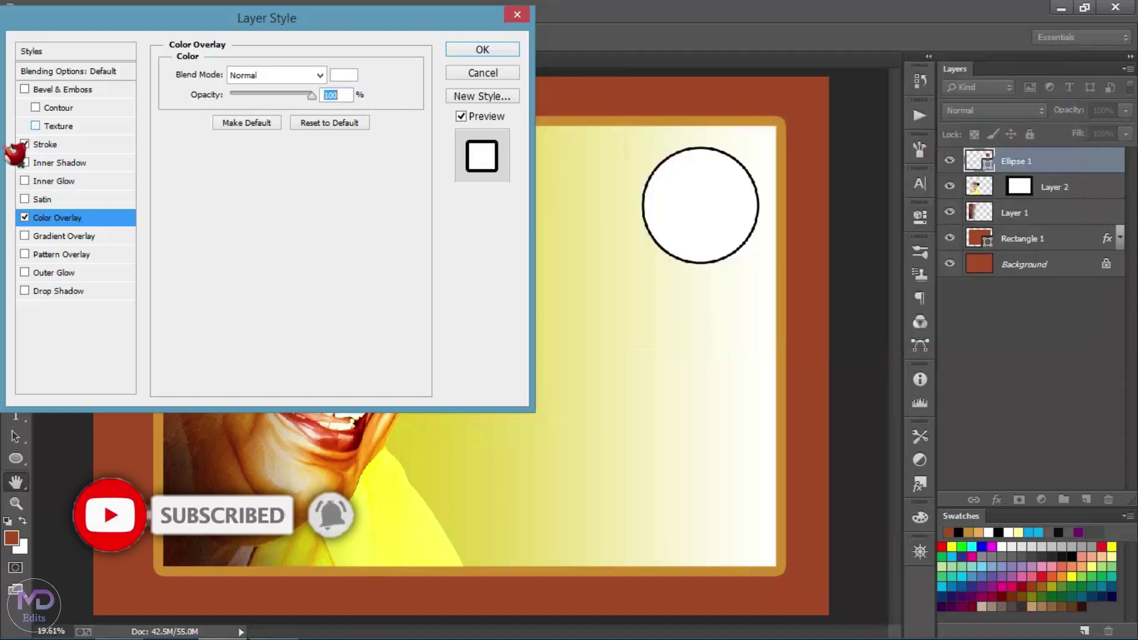
# Step: Give Ellipse 1 a drop shadow with 48% opacity, 24 px distance, 13% spread and 88 px size, and collapse its effects list
pyautogui.click(55, 292)
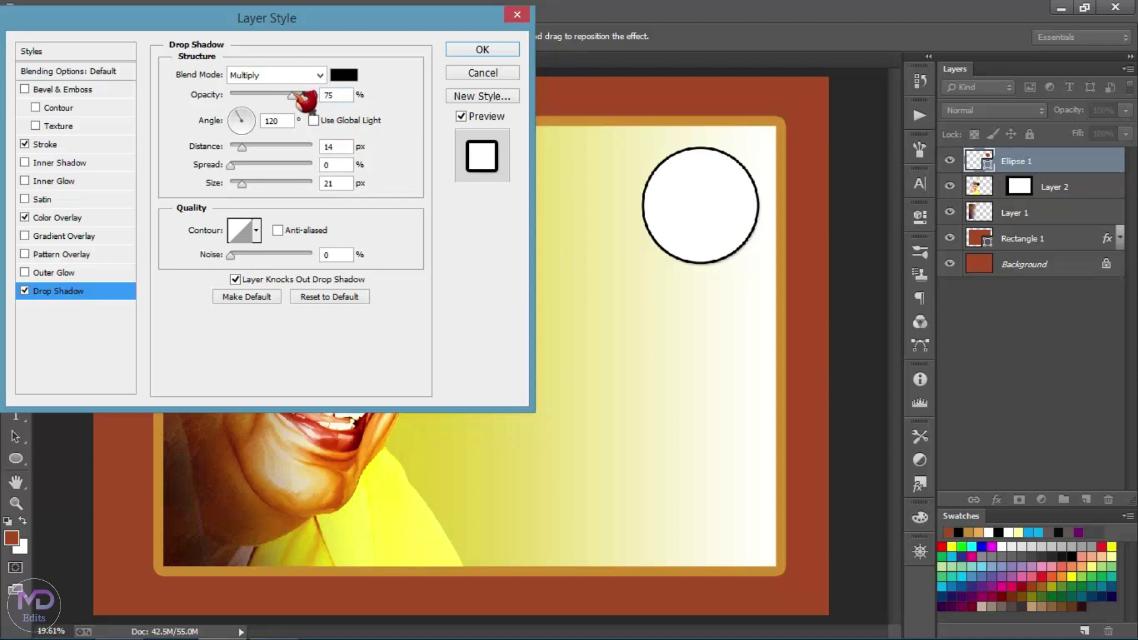
pyautogui.press('BackSpace')
pyautogui.write('48')
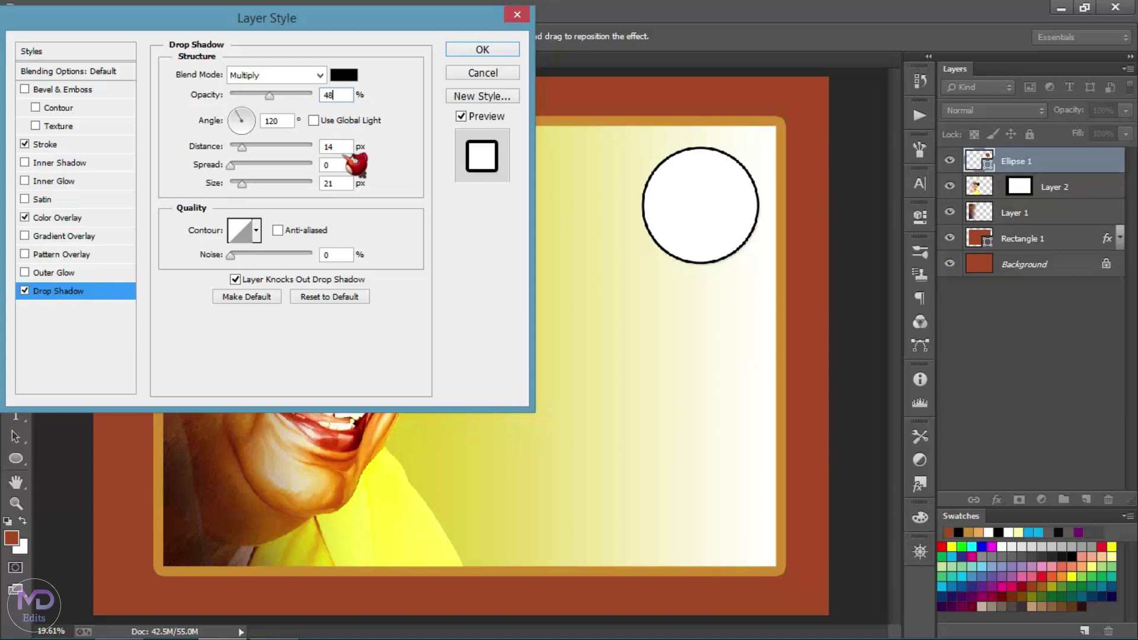
pyautogui.write('24')
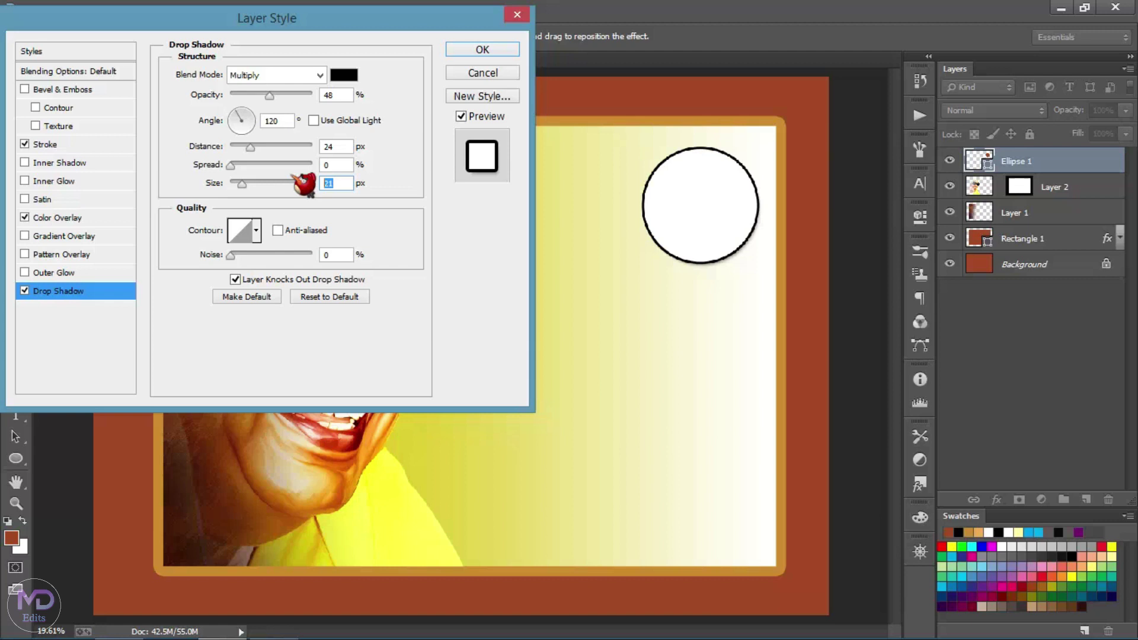
pyautogui.write('88')
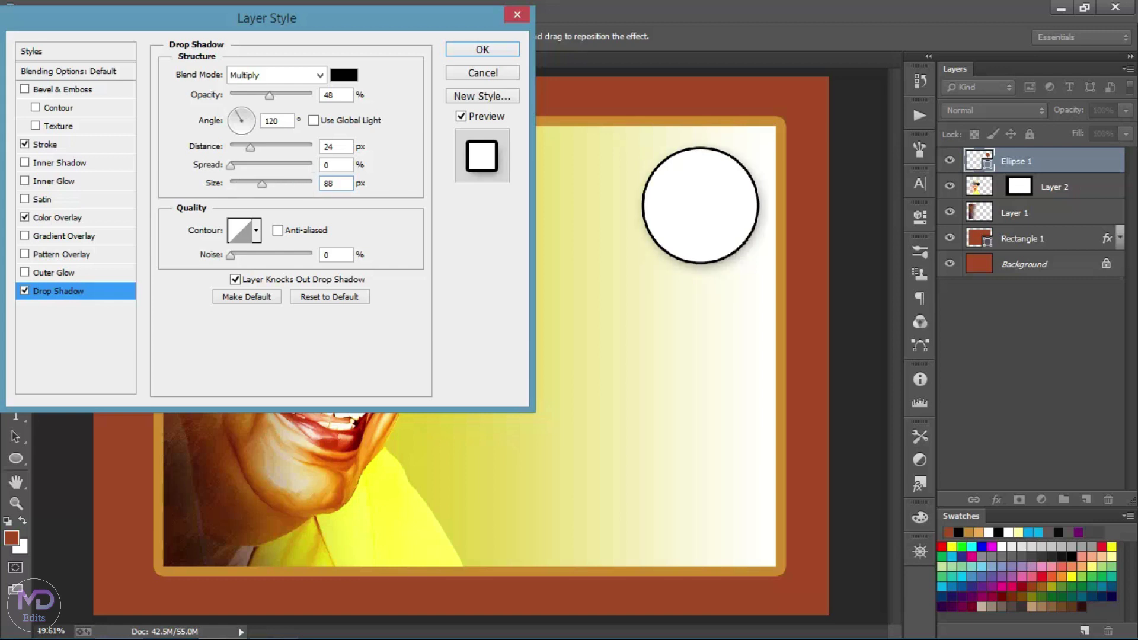
pyautogui.doubleClick(342, 165)
pyautogui.press('BackSpace')
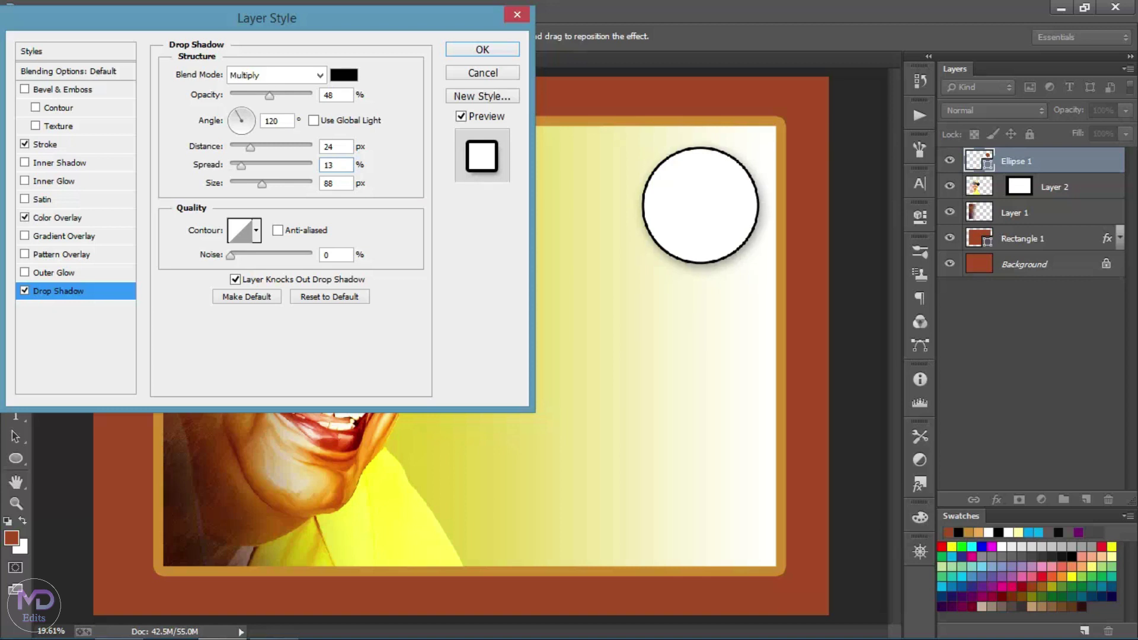
pyautogui.press('Return')
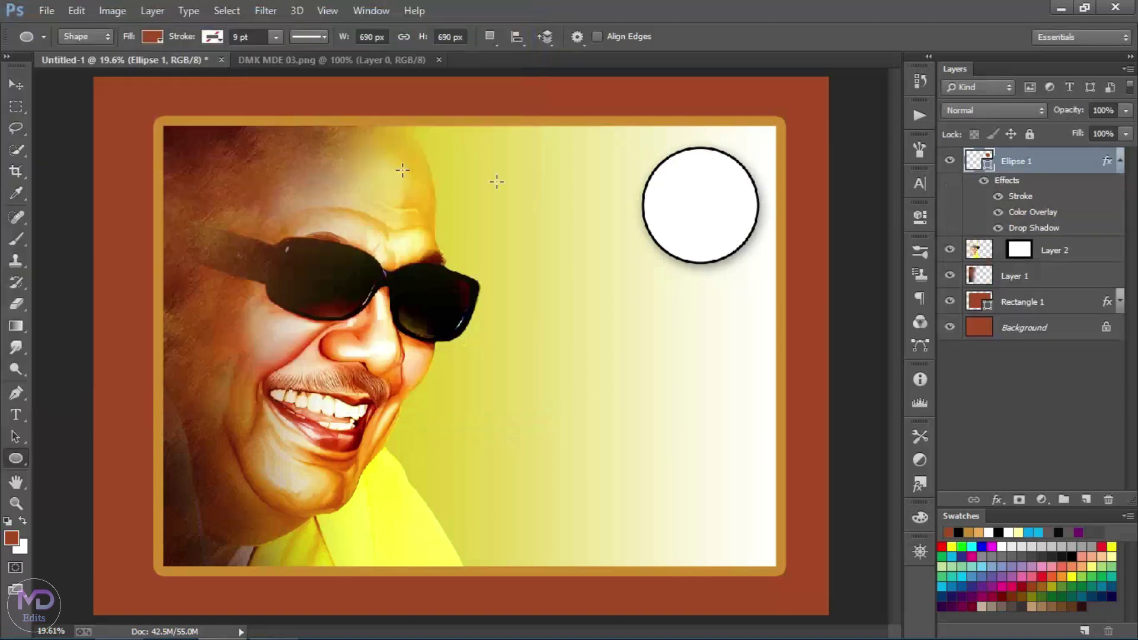
pyautogui.click(1119, 172)
# Step: Copy the entire DMK MDE 03.png portrait to the clipboard and close that image
pyautogui.click(368, 61)
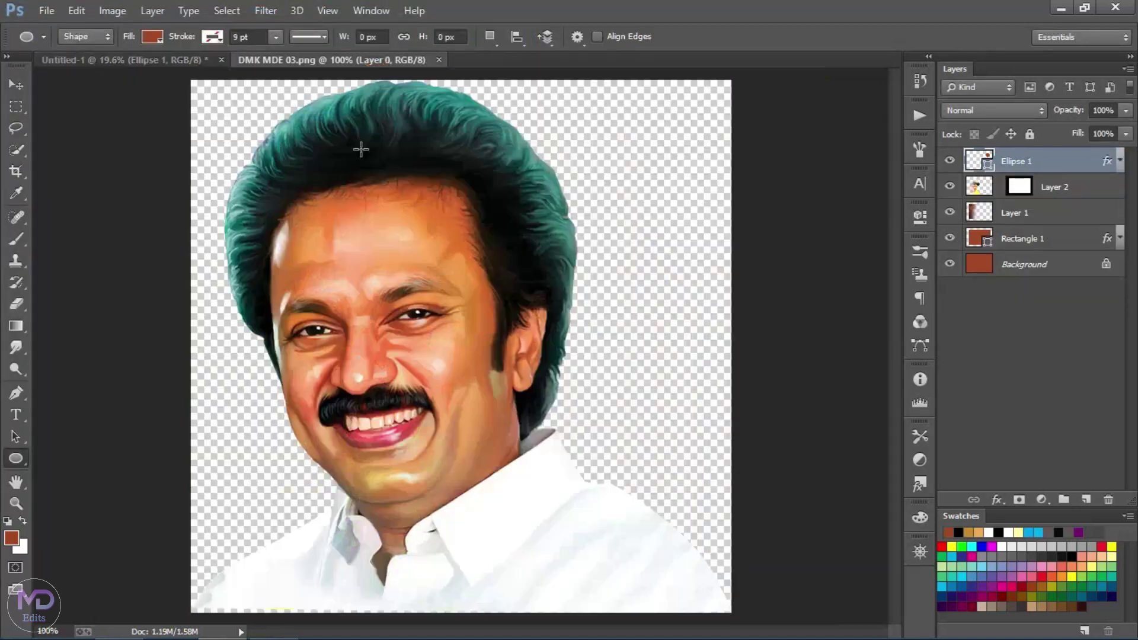
pyautogui.hotkey('ctrl', 'a')
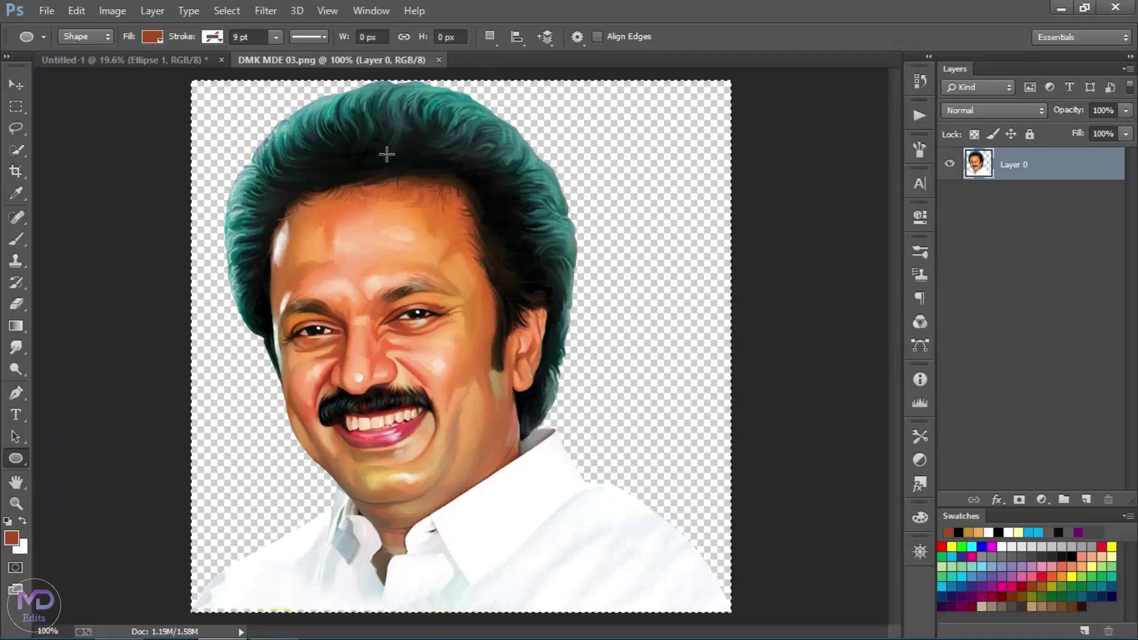
pyautogui.click(439, 60)
# Step: Load the Ellipse 1 circle as a selection, paste the portrait into it, and move the portrait into the circle
pyautogui.keyDown('ctrl'); pyautogui.click(973, 159); pyautogui.keyUp('ctrl')
pyautogui.hotkey('ctrl', 'alt', 'shift', 'v')
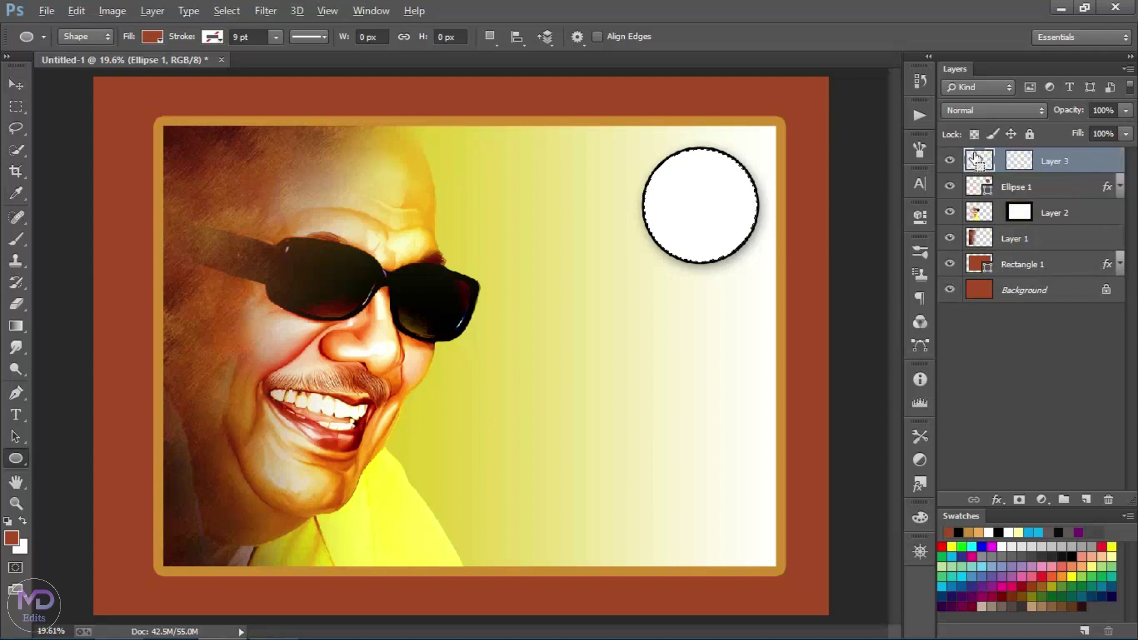
pyautogui.press('v')
pyautogui.moveTo(702, 220); pyautogui.dragTo(714, 220)
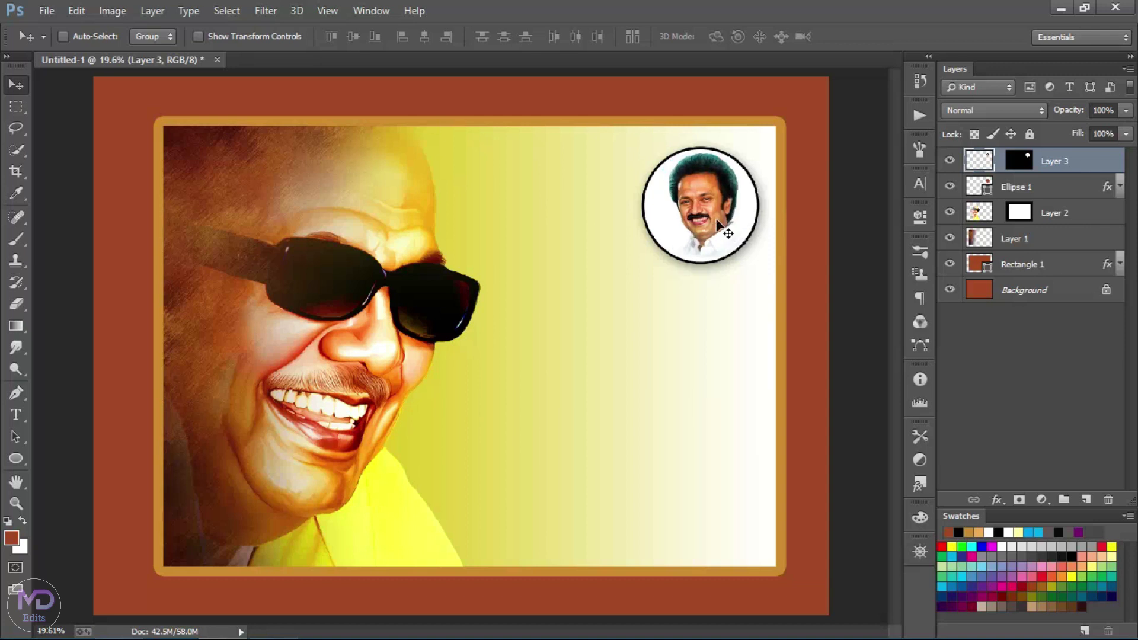
# Step: Nudge the pasted portrait slightly left to center it inside the circular frame
pyautogui.press('z')
pyautogui.moveTo(623, 141); pyautogui.dragTo(777, 279)
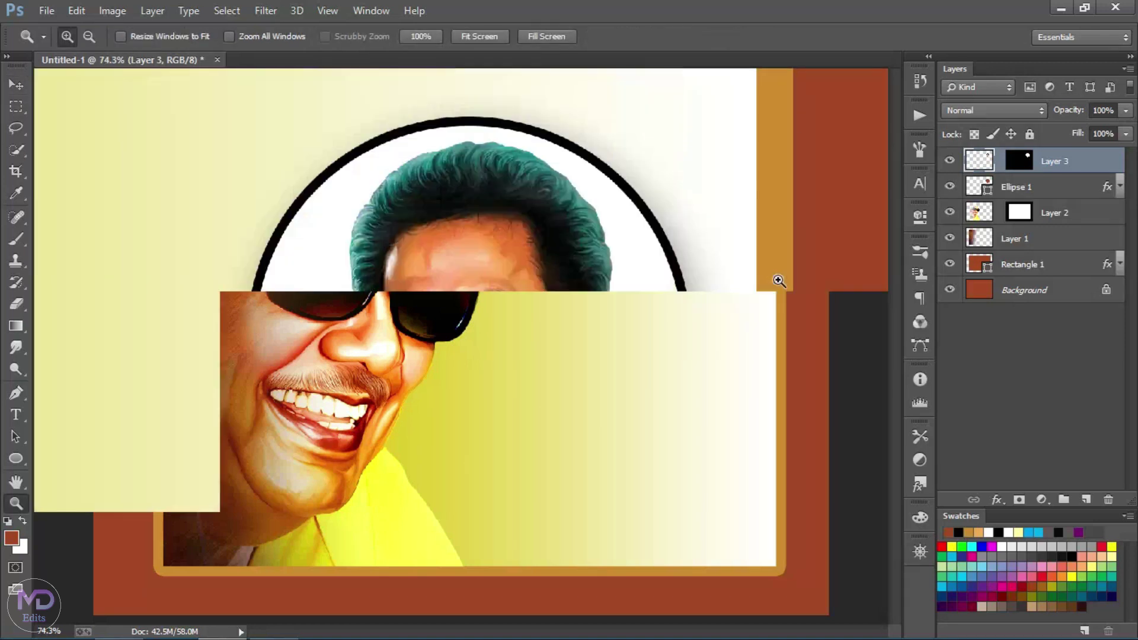
pyautogui.press('v')
pyautogui.moveTo(502, 363); pyautogui.dragTo(489, 361)
pyautogui.hotkey('ctrl', '0')
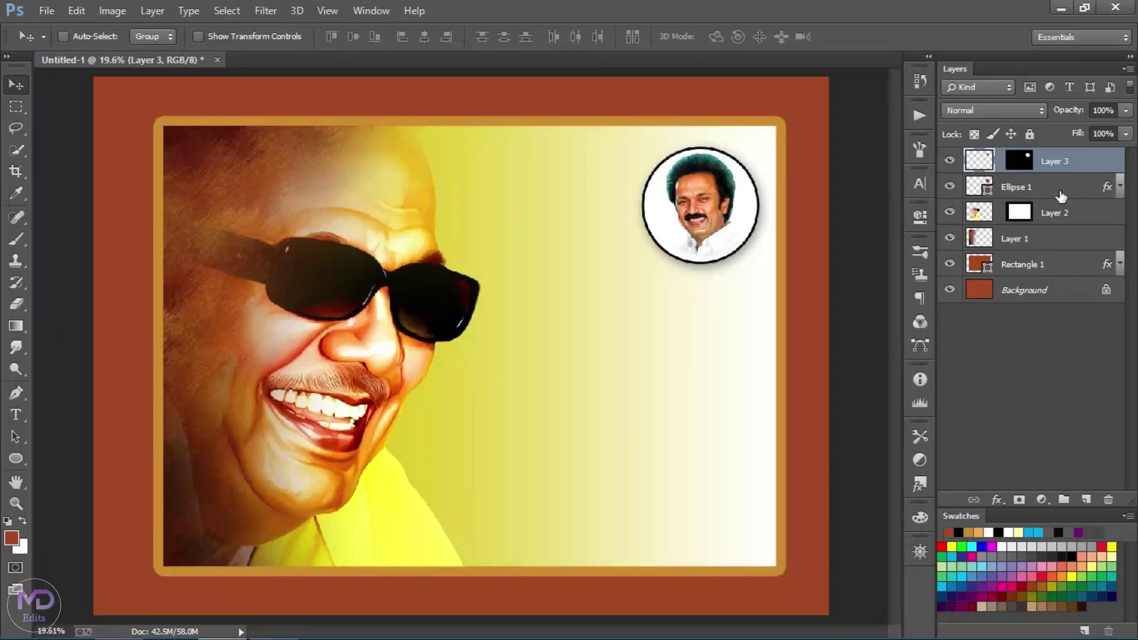
# Step: Open DMK MDE 04.png and DMK MDE 05.png, place the 04 double portrait left of the circular frame, and close its file
pyautogui.hotkey('ctrl', 'o')
pyautogui.moveTo(522, 216); pyautogui.dragTo(475, 142)
pyautogui.doubleClick(460, 144)
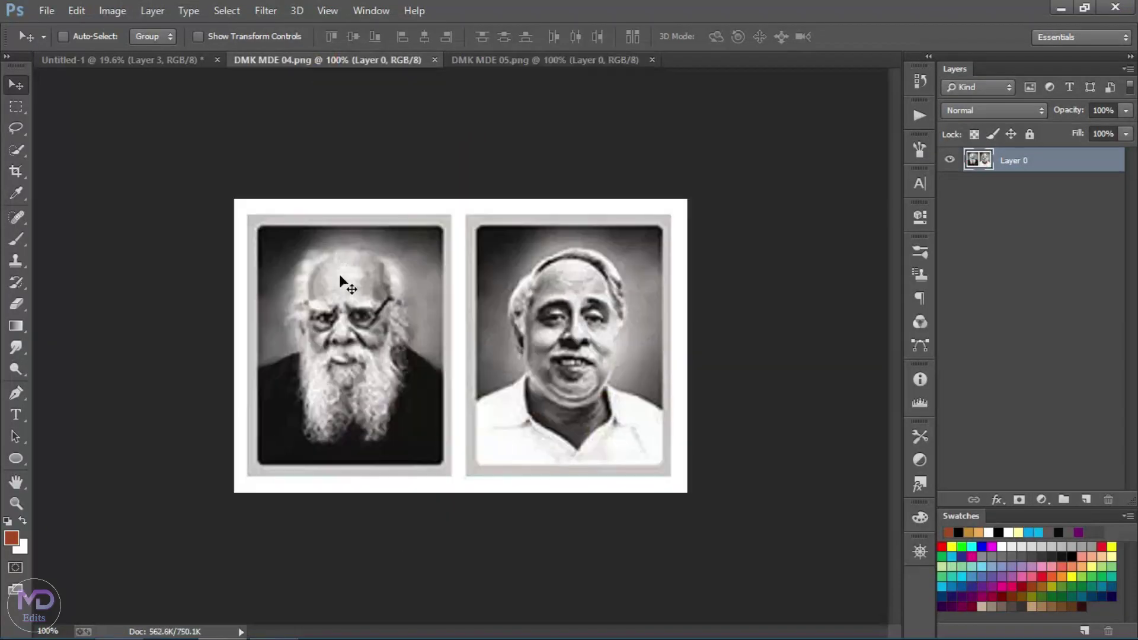
pyautogui.moveTo(340, 278); pyautogui.dragTo(561, 246)
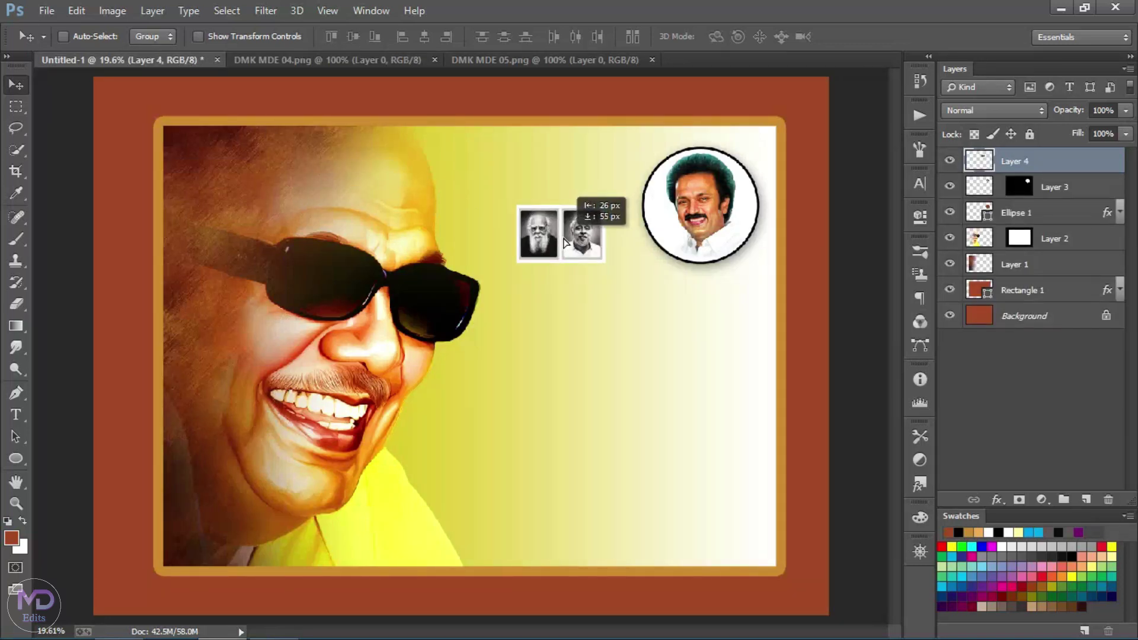
pyautogui.click(434, 59)
# Step: Place the DMK MDE 05.png Tamil text just below the double portrait on the poster and close its file
pyautogui.click(408, 60)
pyautogui.moveTo(332, 178); pyautogui.dragTo(575, 301)
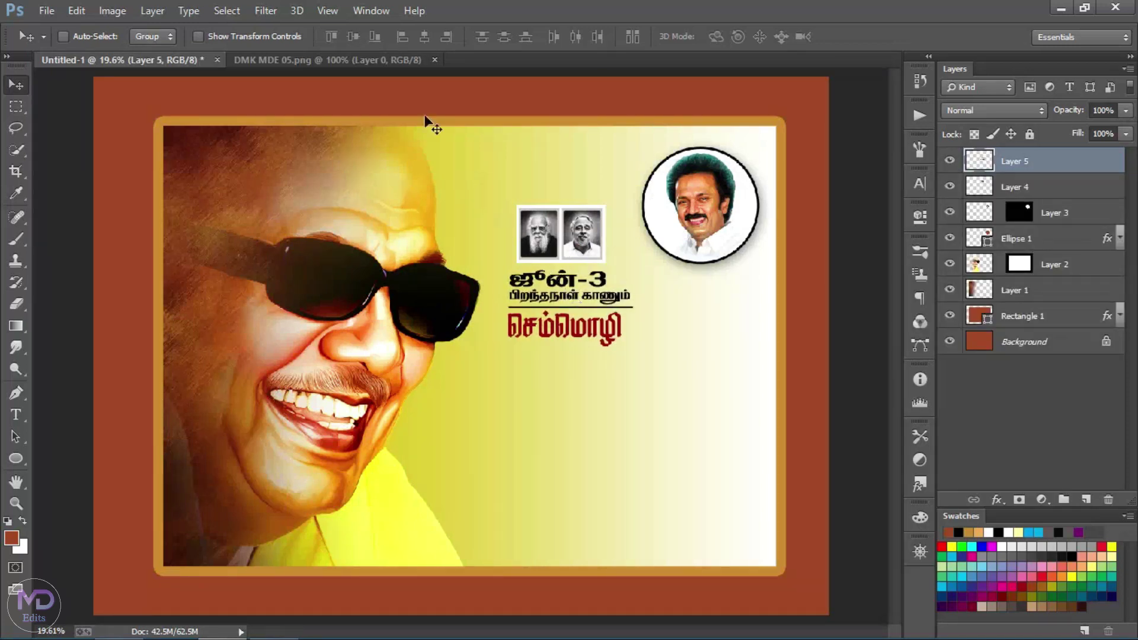
pyautogui.click(435, 60)
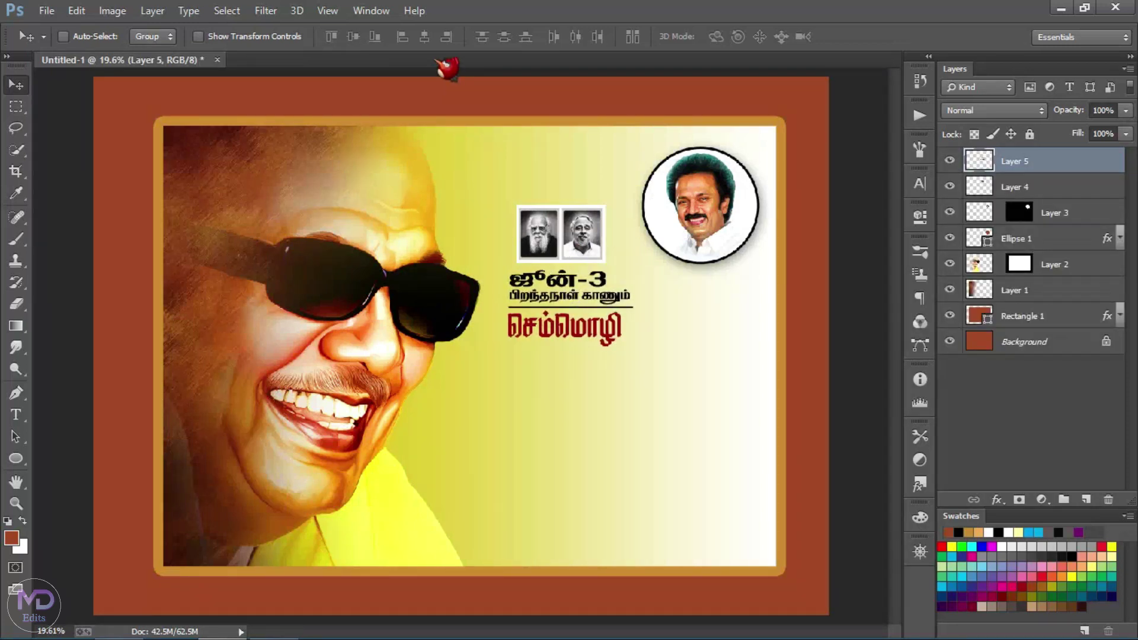
# Step: Open DMK MDE 06.png and DMK MDE 07.png, and place the 06 red Tamil title below the existing text on the poster
pyautogui.hotkey('ctrl', 'o')
pyautogui.moveTo(729, 228); pyautogui.dragTo(648, 174)
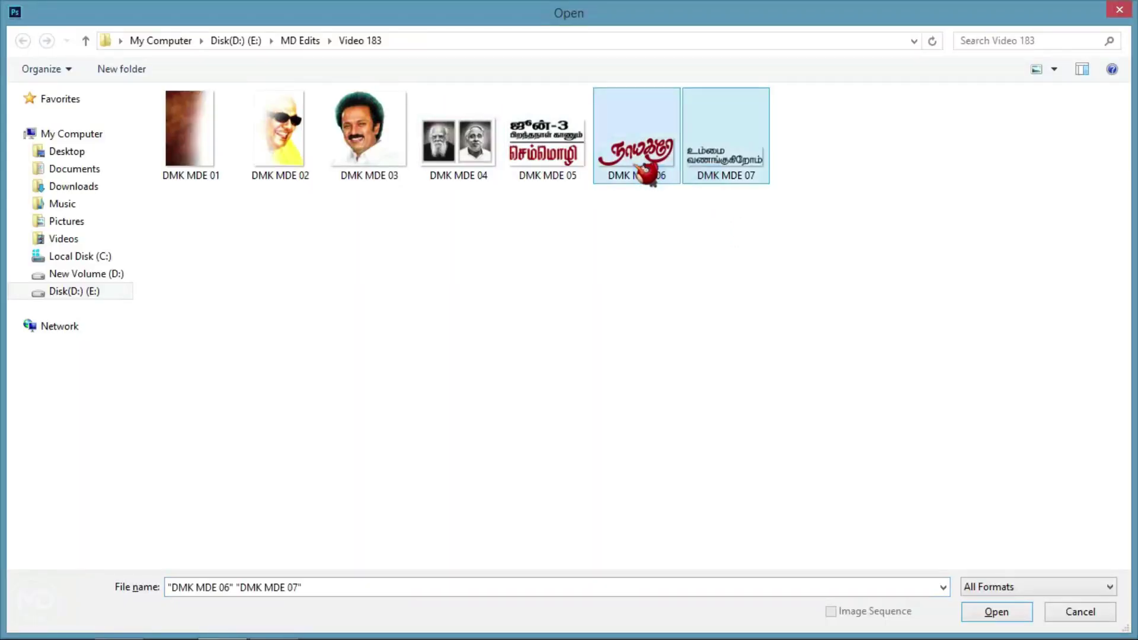
pyautogui.doubleClick(646, 173)
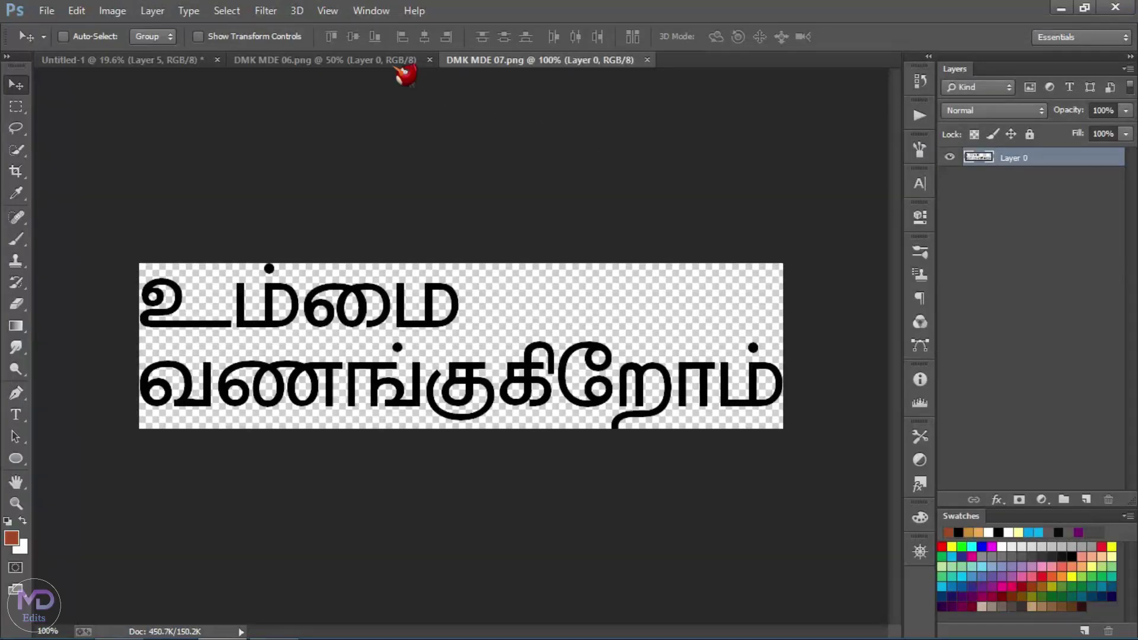
pyautogui.click(400, 61)
pyautogui.moveTo(424, 254); pyautogui.dragTo(209, 81)
pyautogui.moveTo(198, 64); pyautogui.dragTo(562, 388)
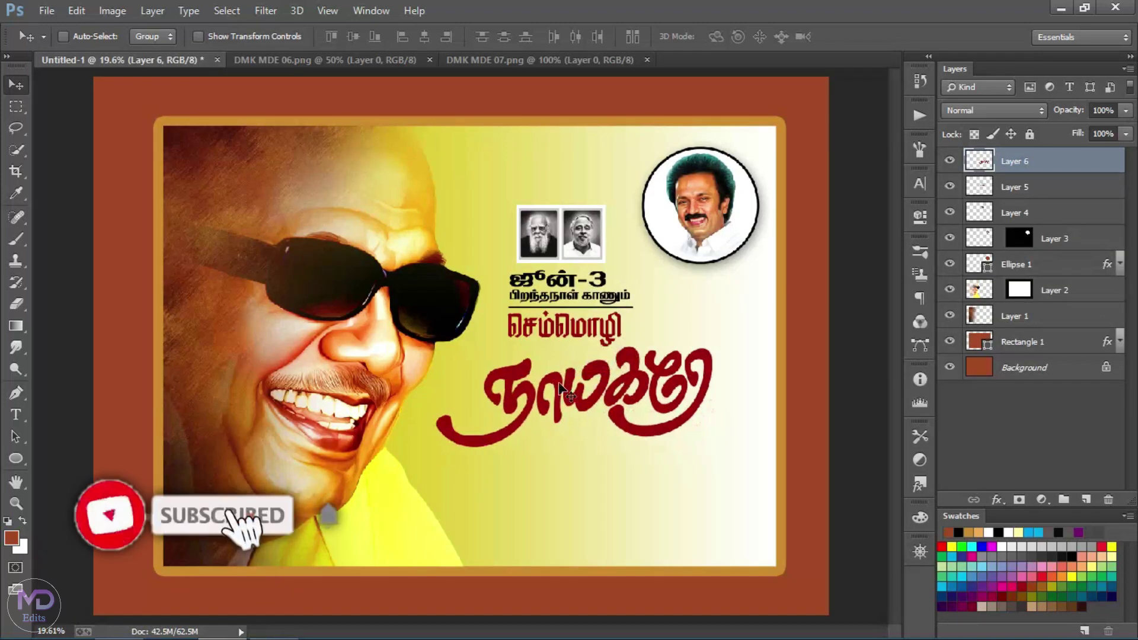
# Step: Add a 32 px outside stroke in light yellow (fff99d) to the red Tamil title on Layer 6
pyautogui.rightClick(1049, 171)
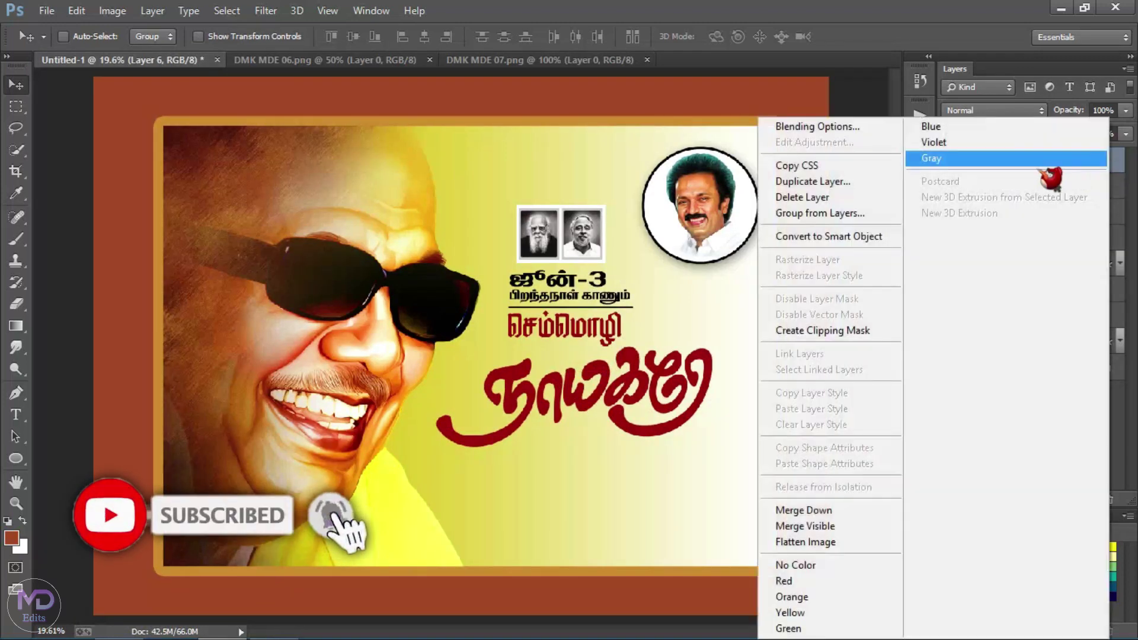
pyautogui.click(853, 128)
pyautogui.click(43, 145)
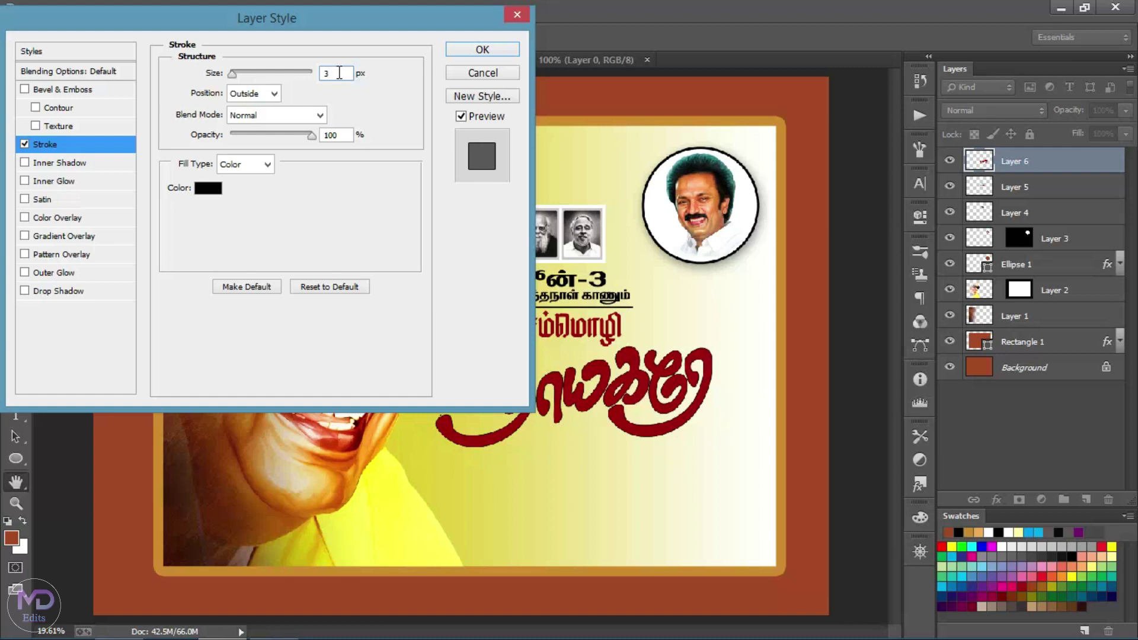
pyautogui.write('2')
pyautogui.click(208, 189)
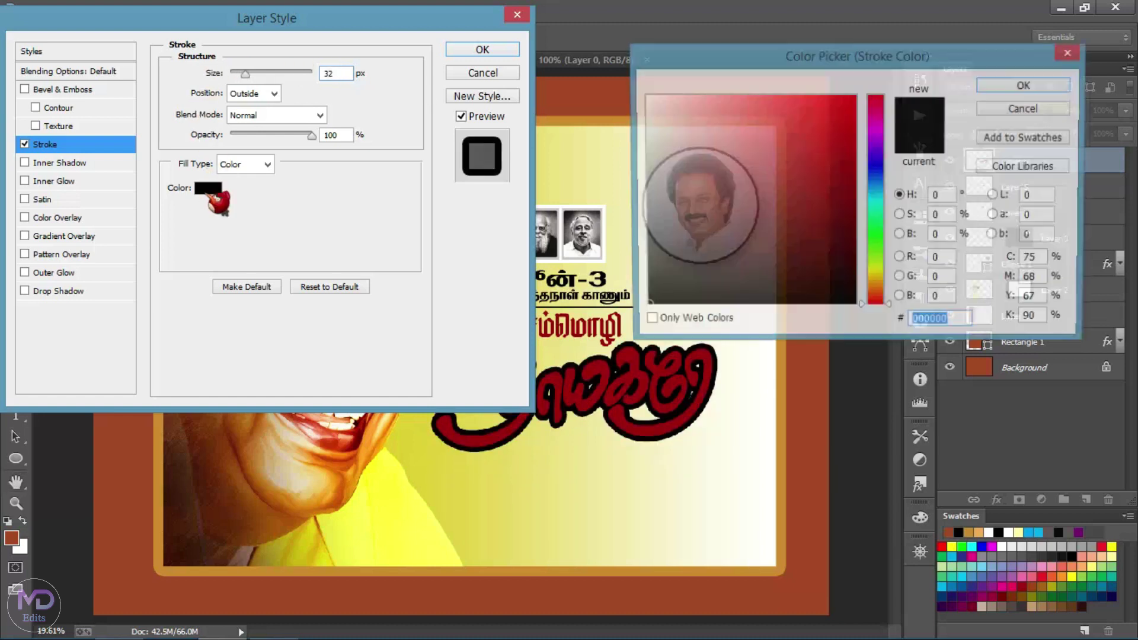
pyautogui.click(1019, 531)
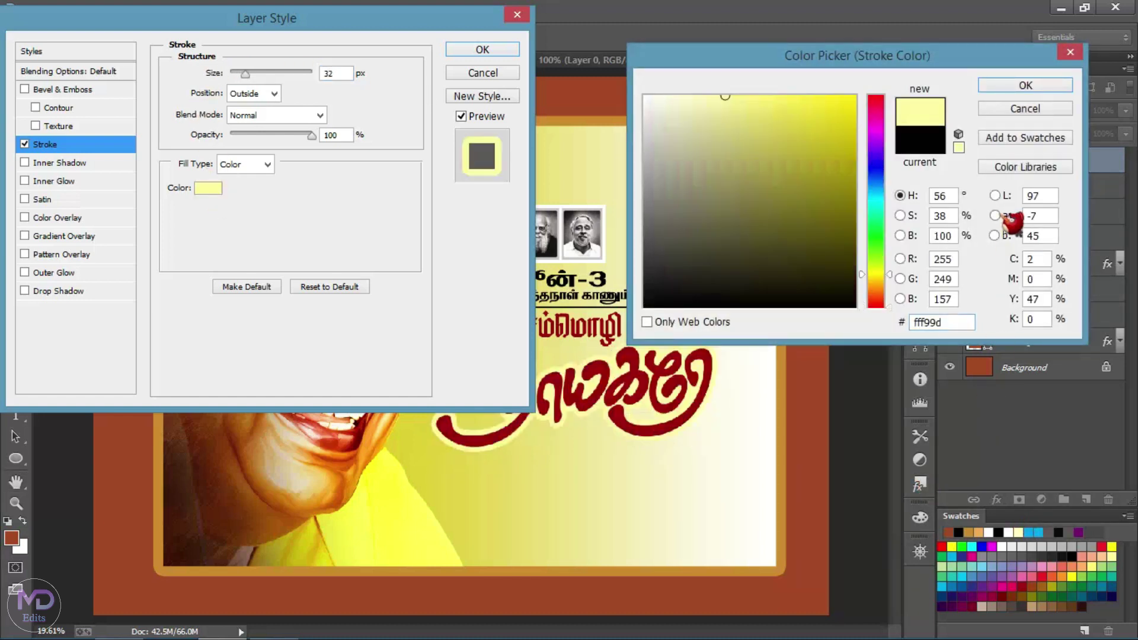
pyautogui.click(1026, 85)
# Step: Add a reversed black-to-red linear gradient overlay at 90° to the Layer 6 title
pyautogui.click(62, 237)
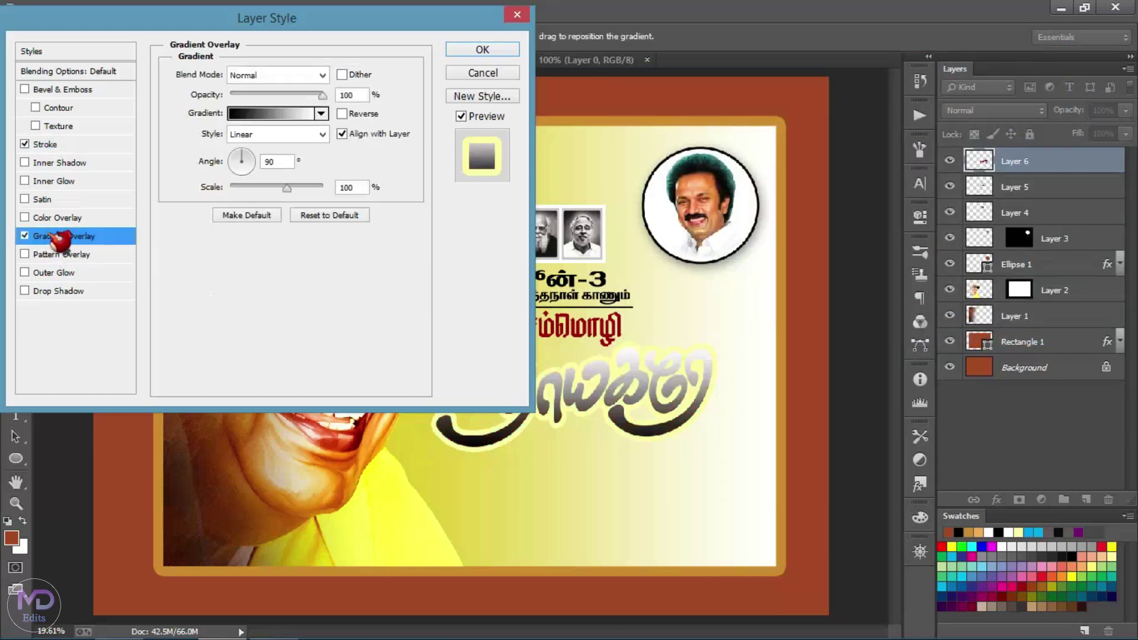
pyautogui.click(322, 113)
pyautogui.click(342, 113)
pyautogui.click(322, 113)
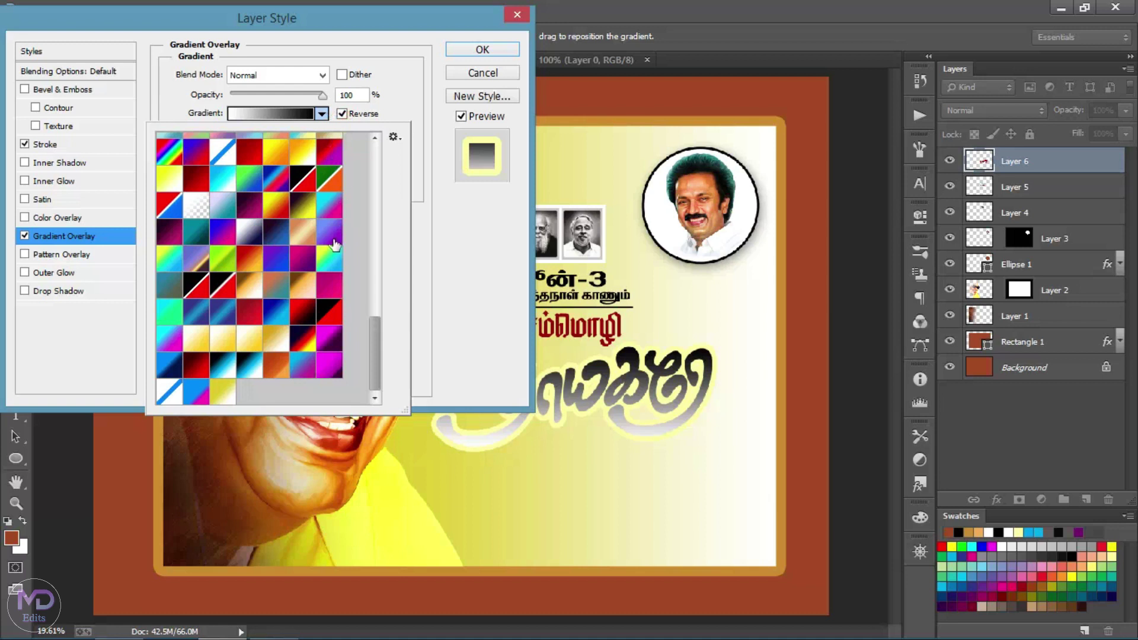
pyautogui.scroll(5, 335, 245)
pyautogui.click(331, 210)
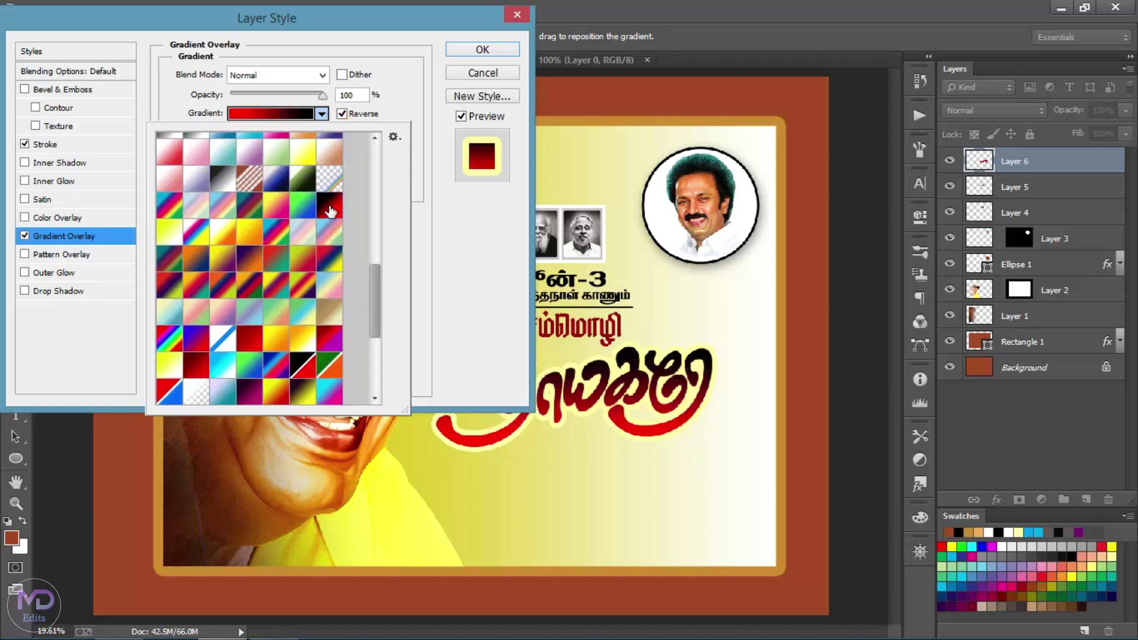
pyautogui.click(322, 113)
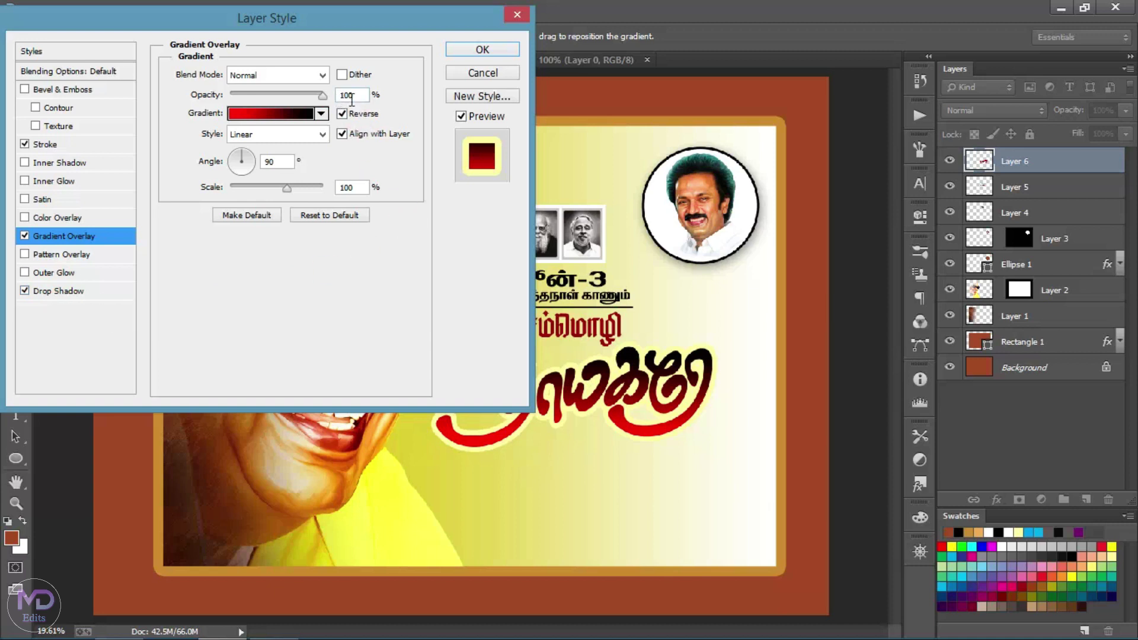
# Step: Give the Layer 6 title a drop shadow with 60% opacity, 110° angle and 70 px distance, and adjust the shadow's size
pyautogui.click(50, 292)
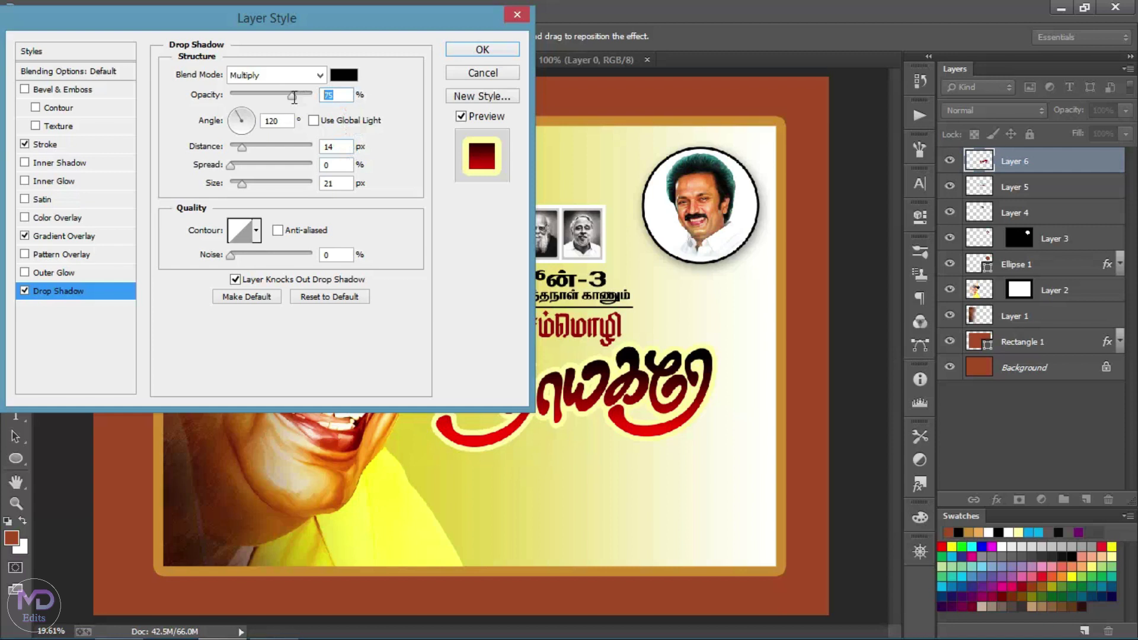
pyautogui.write('60')
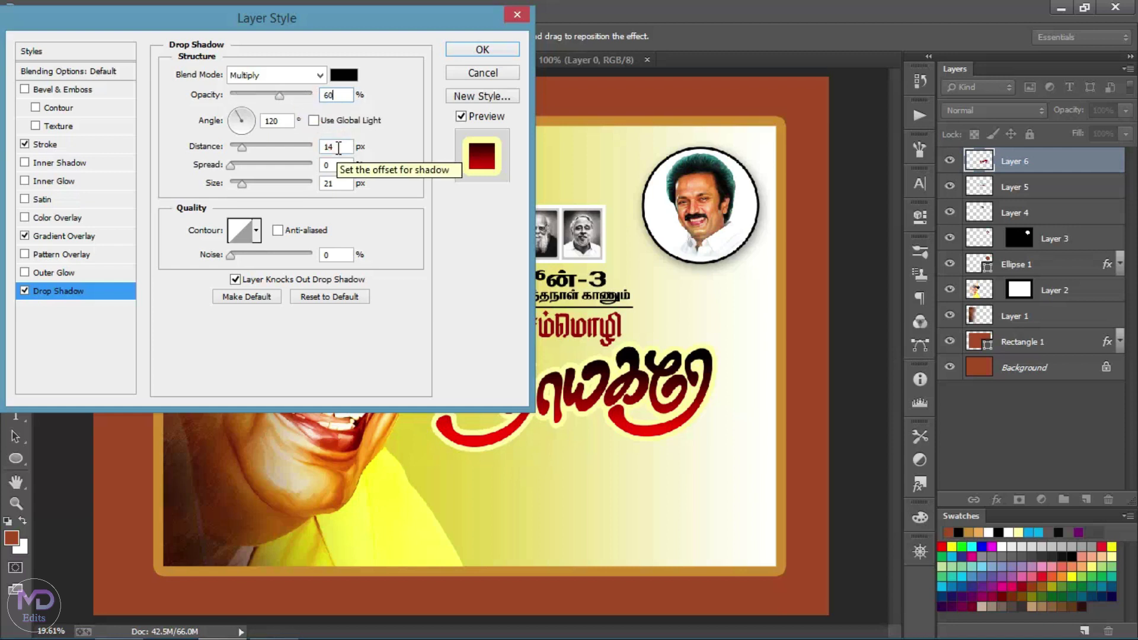
pyautogui.click(227, 119)
pyautogui.write('110')
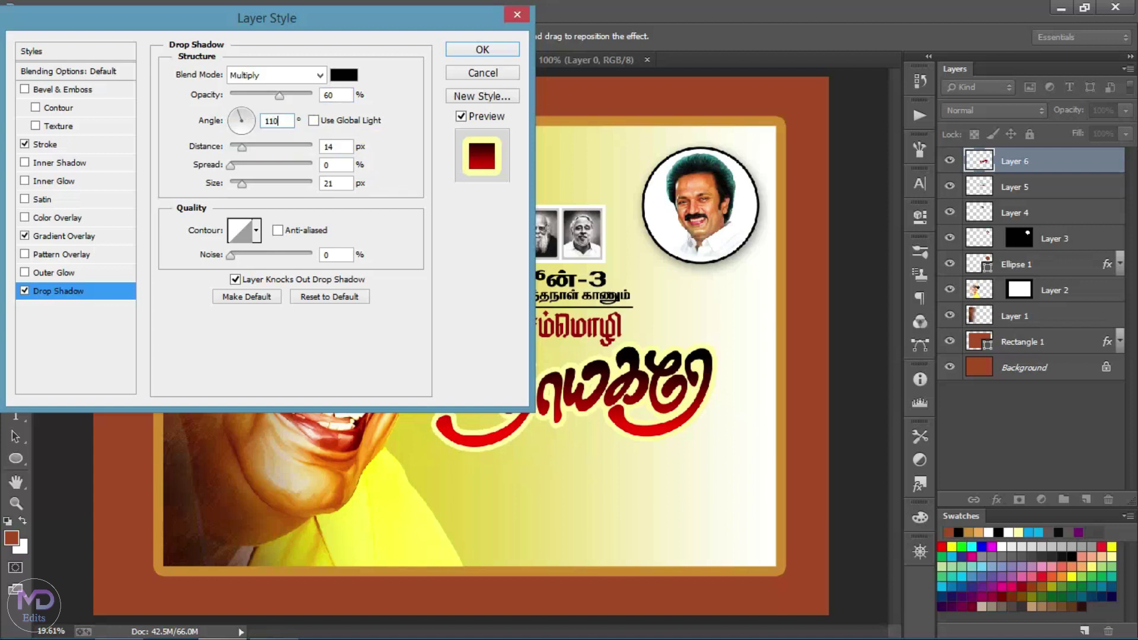
pyautogui.click(340, 151)
pyautogui.write('14')
pyautogui.doubleClick(340, 151)
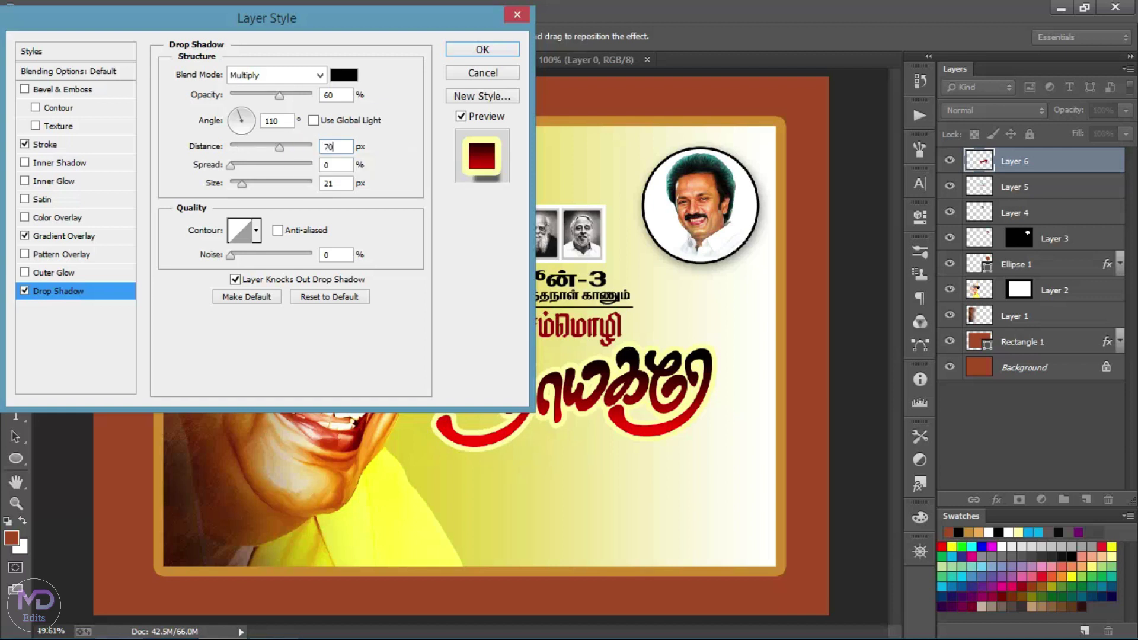
pyautogui.write('70')
pyautogui.click(338, 184)
pyautogui.press('BackSpace')
pyautogui.write('2')
pyautogui.press('Return')
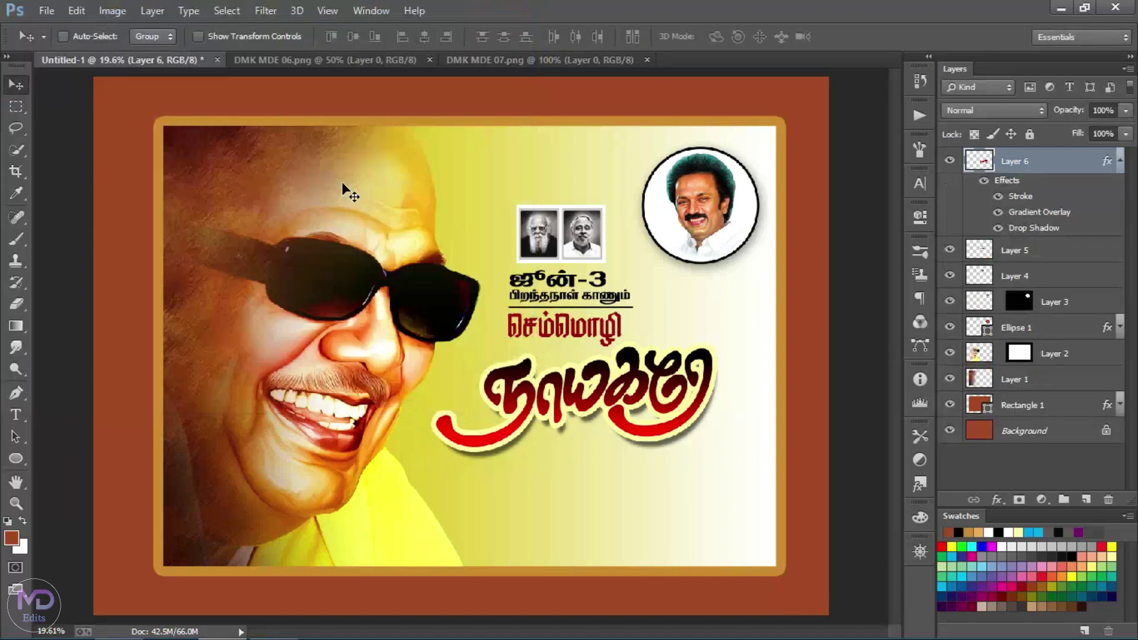
pyautogui.click(1120, 161)
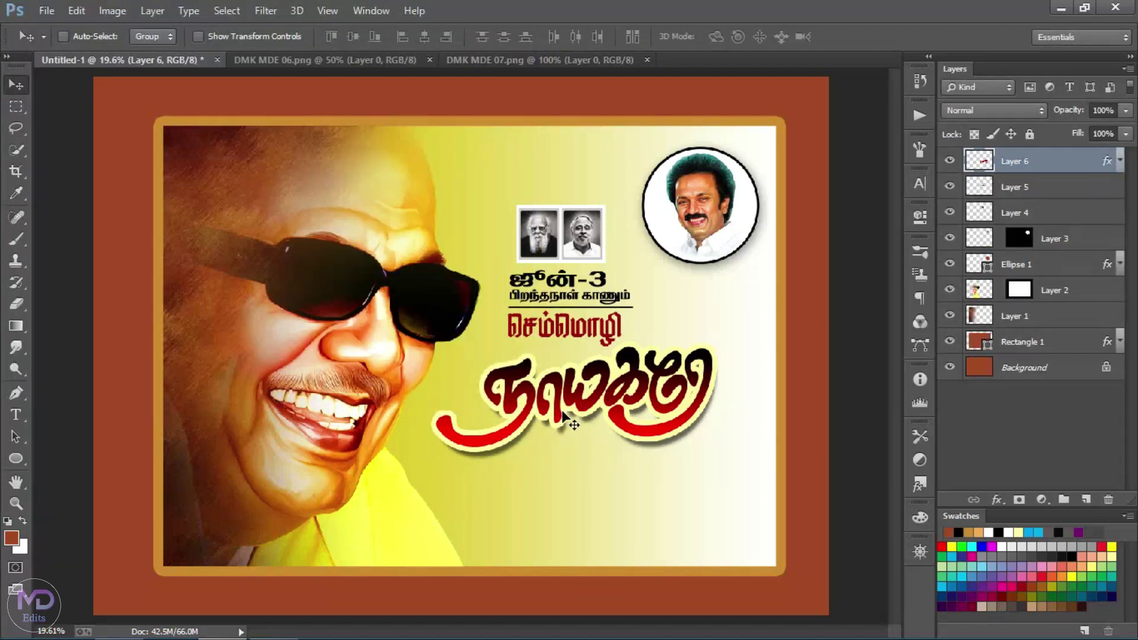
# Step: Move Layers 4, 5 and 6 together slightly up on the poster
pyautogui.rightClick(578, 228)
pyautogui.click(609, 225)
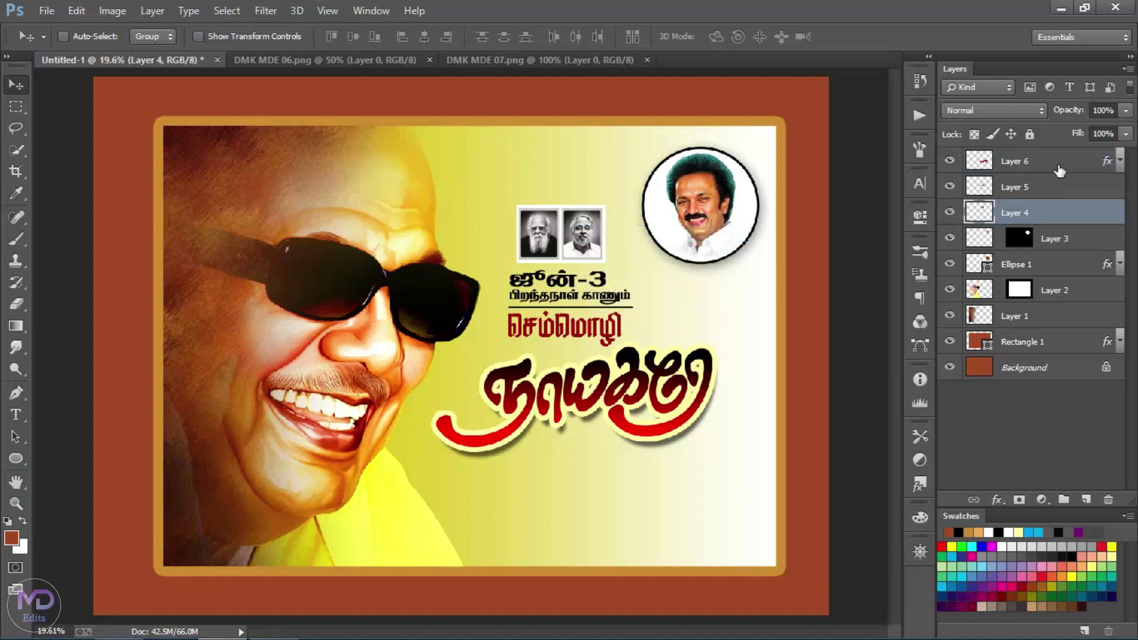
pyautogui.keyDown('shift'); pyautogui.click(1060, 166); pyautogui.keyUp('shift')
pyautogui.moveTo(568, 366); pyautogui.dragTo(566, 349)
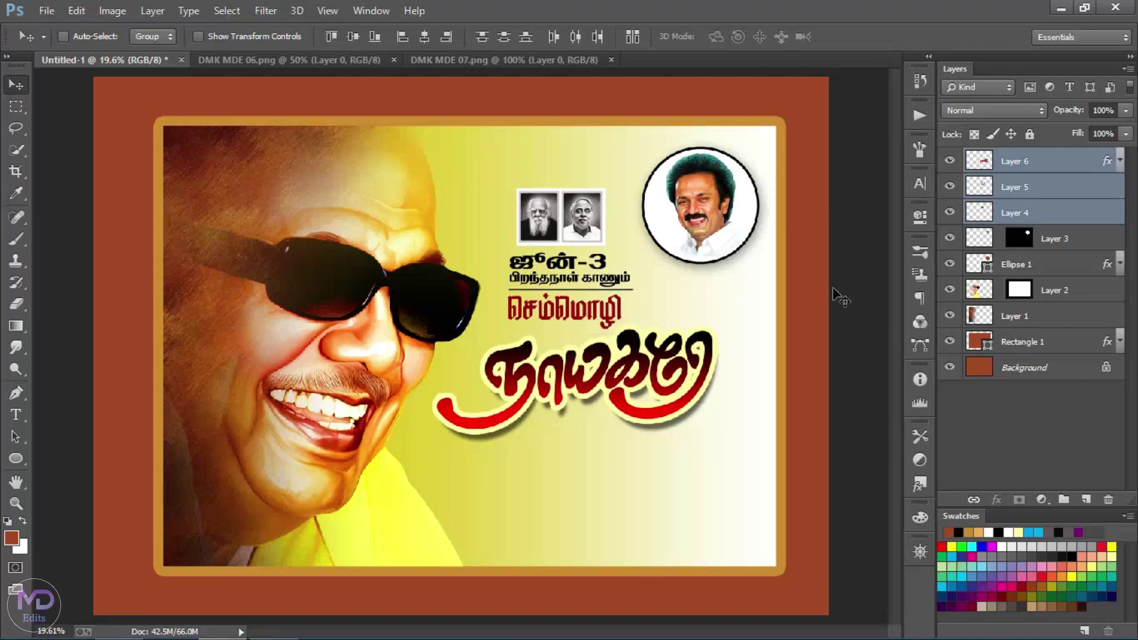
# Step: Close DMK MDE 06.png and place the black two-line Tamil text from DMK MDE 07.png below the red title, above Layer 6
pyautogui.click(1061, 161)
pyautogui.click(394, 60)
pyautogui.click(326, 60)
pyautogui.moveTo(352, 208); pyautogui.dragTo(590, 428)
# Step: Add a drop shadow with 0 px distance and 12 px size to the Layer 7 text, and close DMK MDE 07.png
pyautogui.rightClick(1105, 163)
pyautogui.click(808, 122)
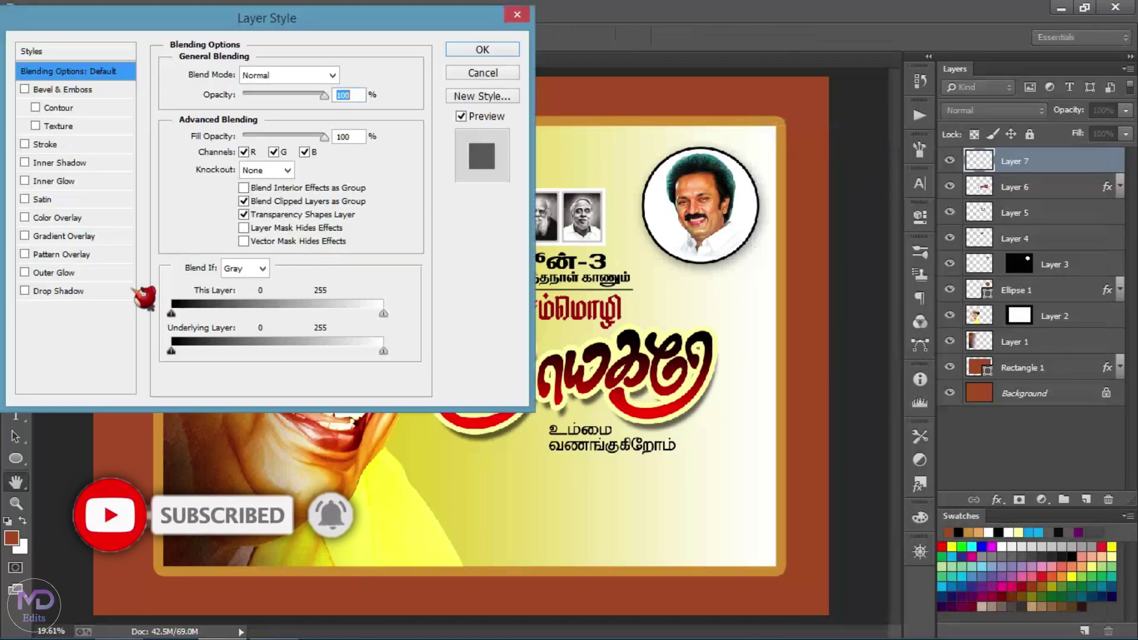
pyautogui.click(58, 290)
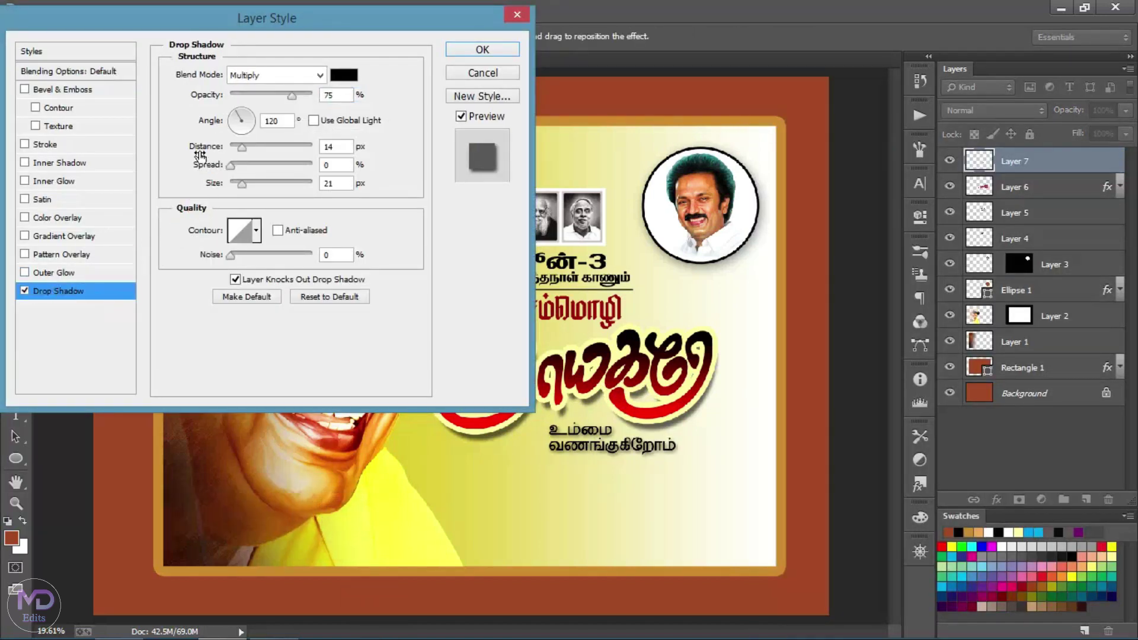
pyautogui.moveTo(144, 154); pyautogui.dragTo(141, 155)
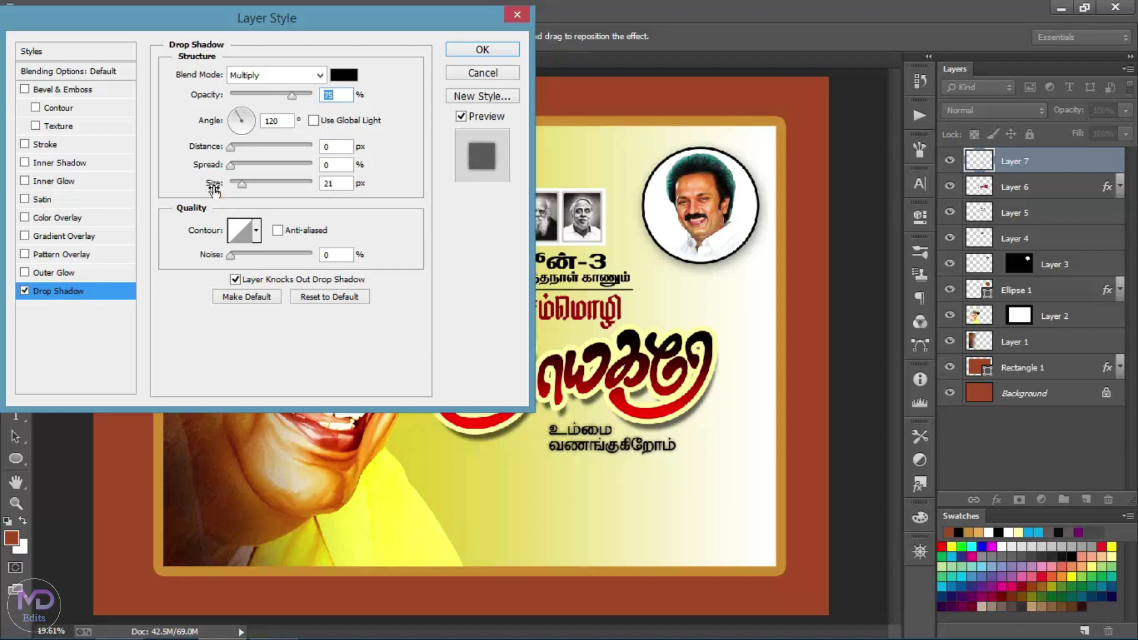
pyautogui.moveTo(240, 183); pyautogui.dragTo(239, 183)
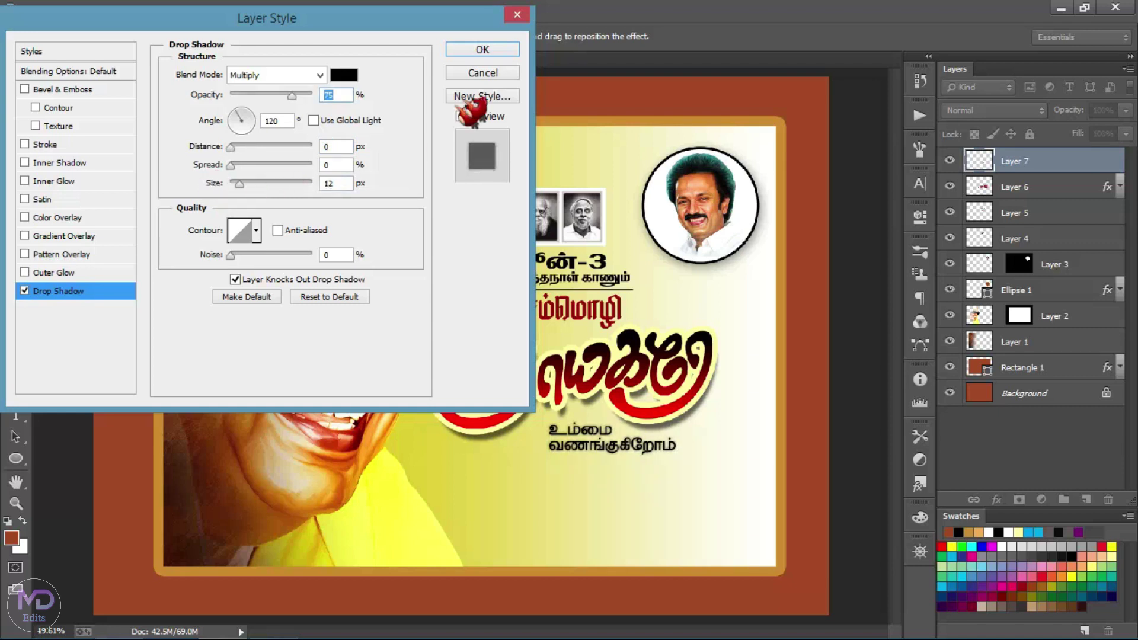
pyautogui.click(483, 49)
pyautogui.click(1119, 161)
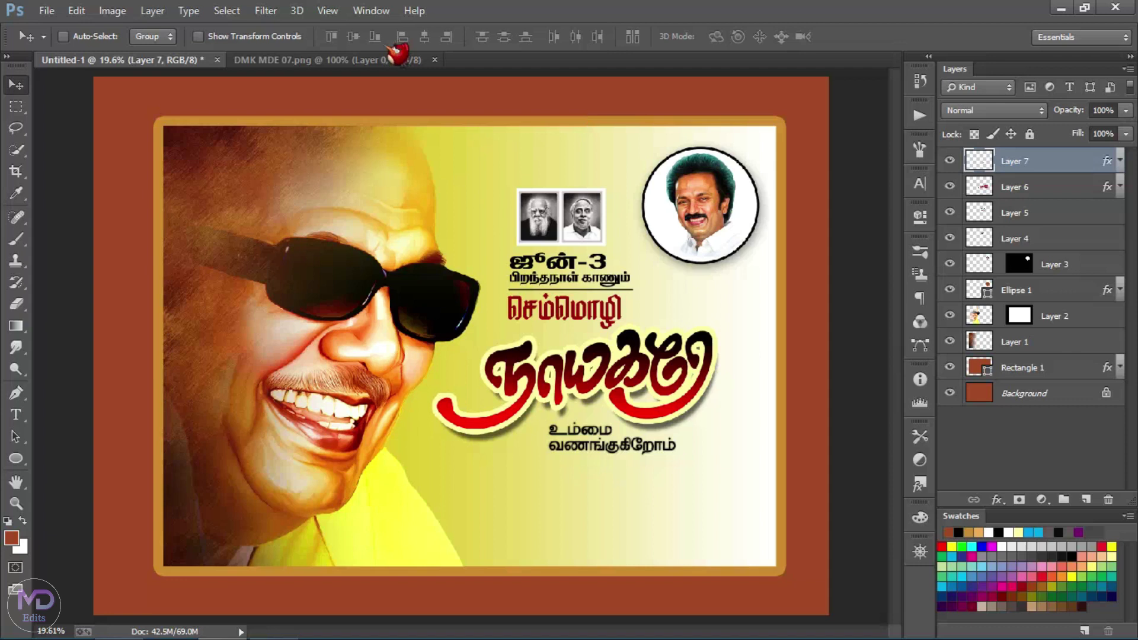
pyautogui.click(436, 59)
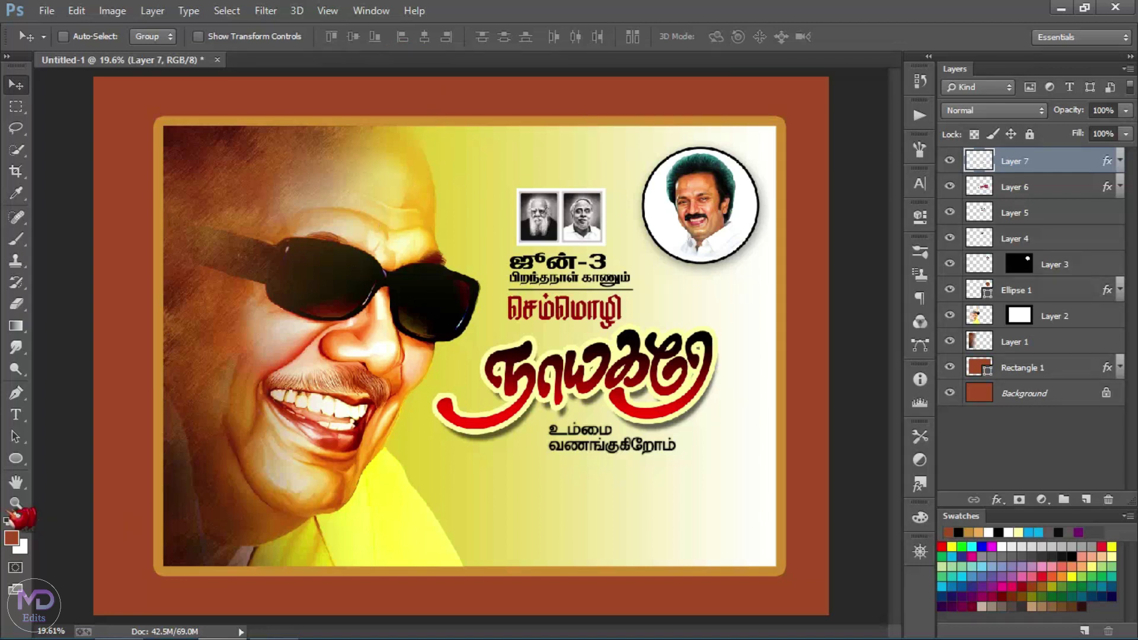
# Step: Draw a fixed-size rectangle 1.4 in wide and 1.7 in high on the poster below the black Tamil text
pyautogui.click(18, 460)
pyautogui.rightClick(28, 462)
pyautogui.click(68, 455)
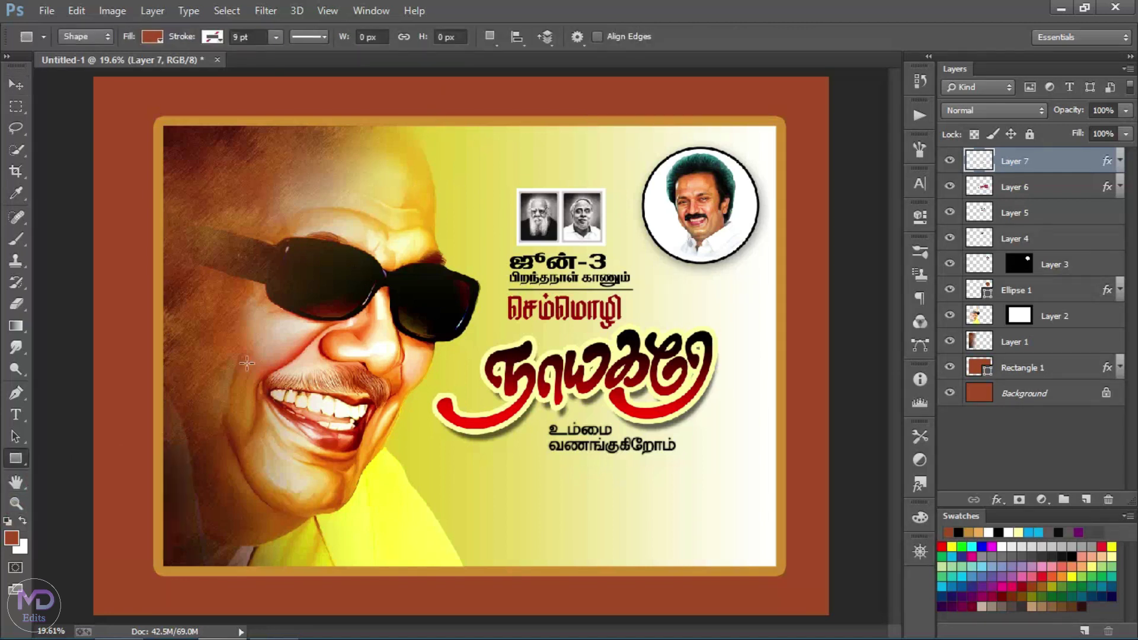
pyautogui.click(577, 37)
pyautogui.moveTo(597, 95); pyautogui.dragTo(556, 95)
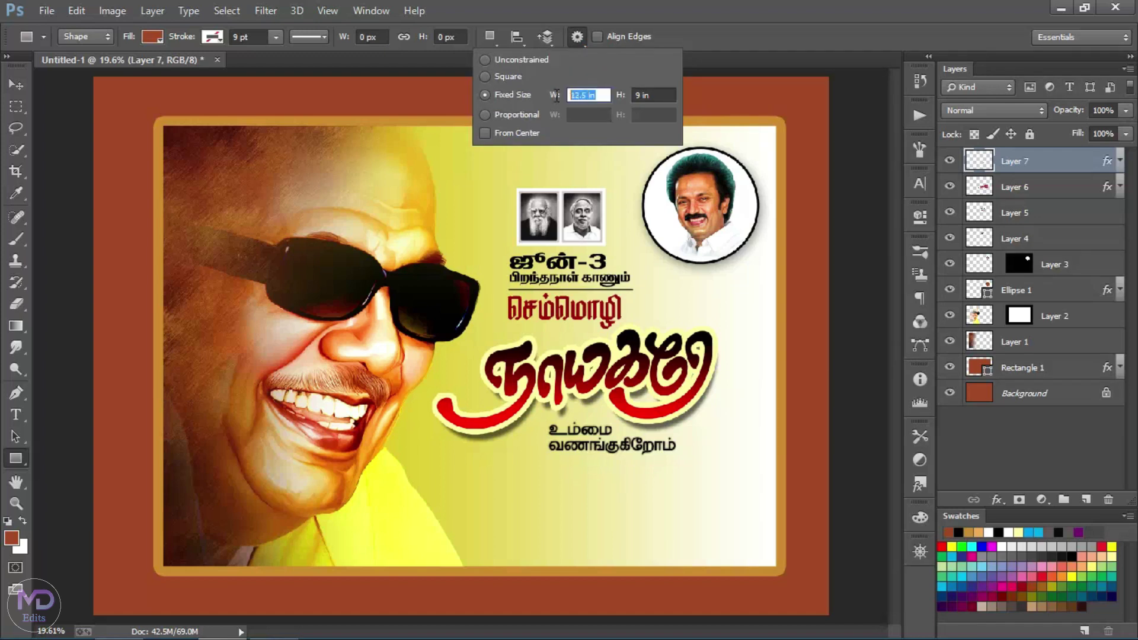
pyautogui.write('1.4')
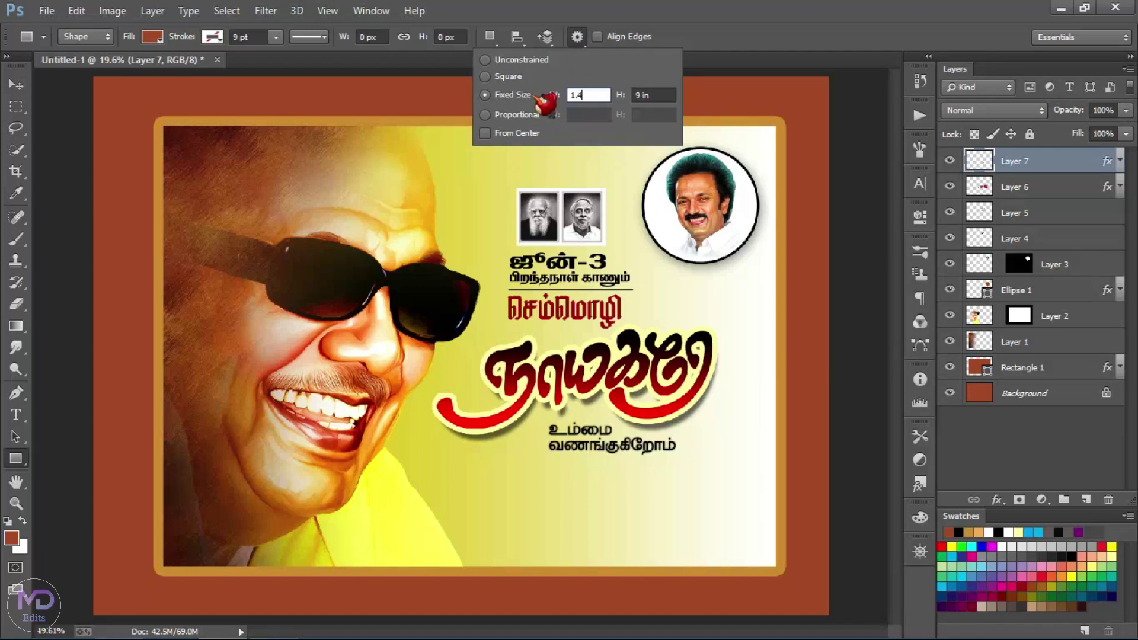
pyautogui.press('Tab')
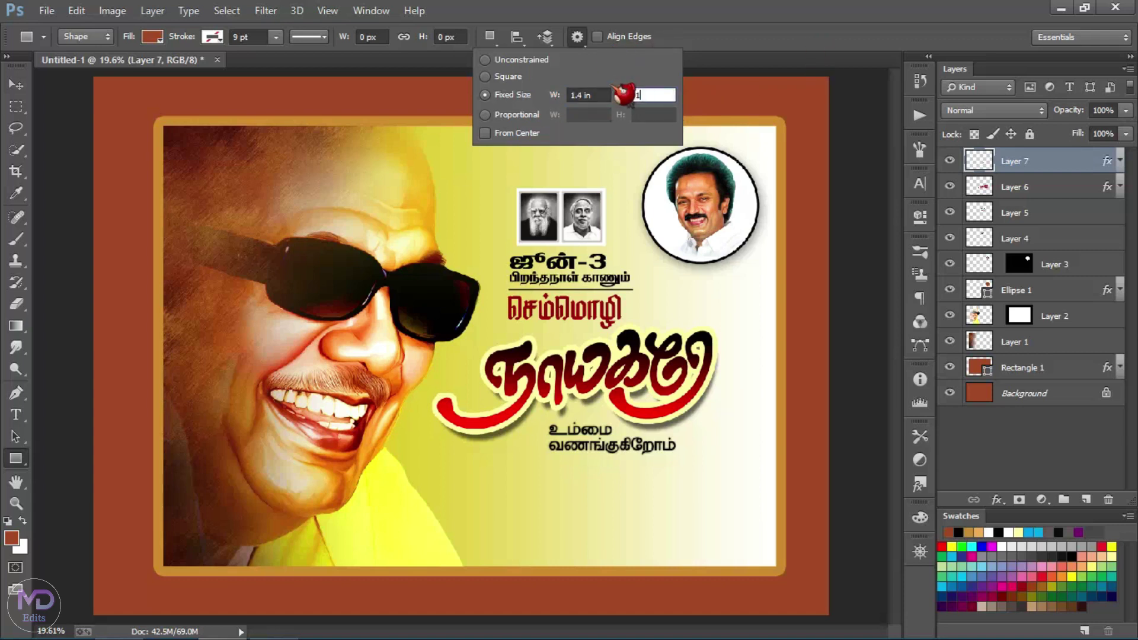
pyautogui.write('1.7')
pyautogui.click(593, 51)
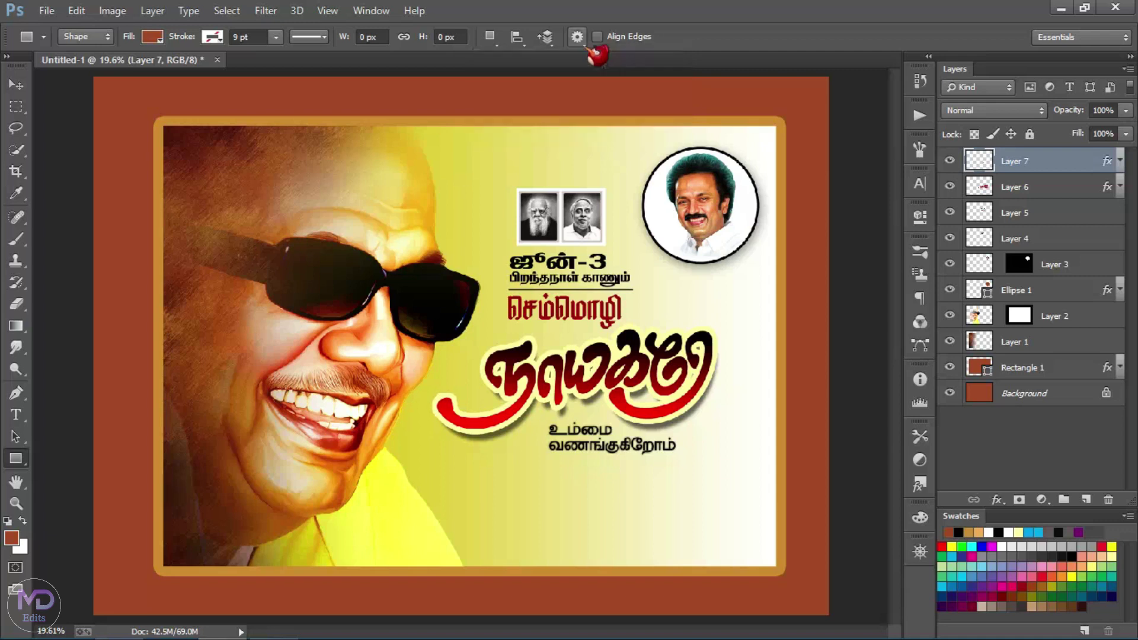
pyautogui.moveTo(500, 474); pyautogui.dragTo(500, 467)
# Step: Fill the new rectangle with the recently used light orange colour
pyautogui.click(152, 37)
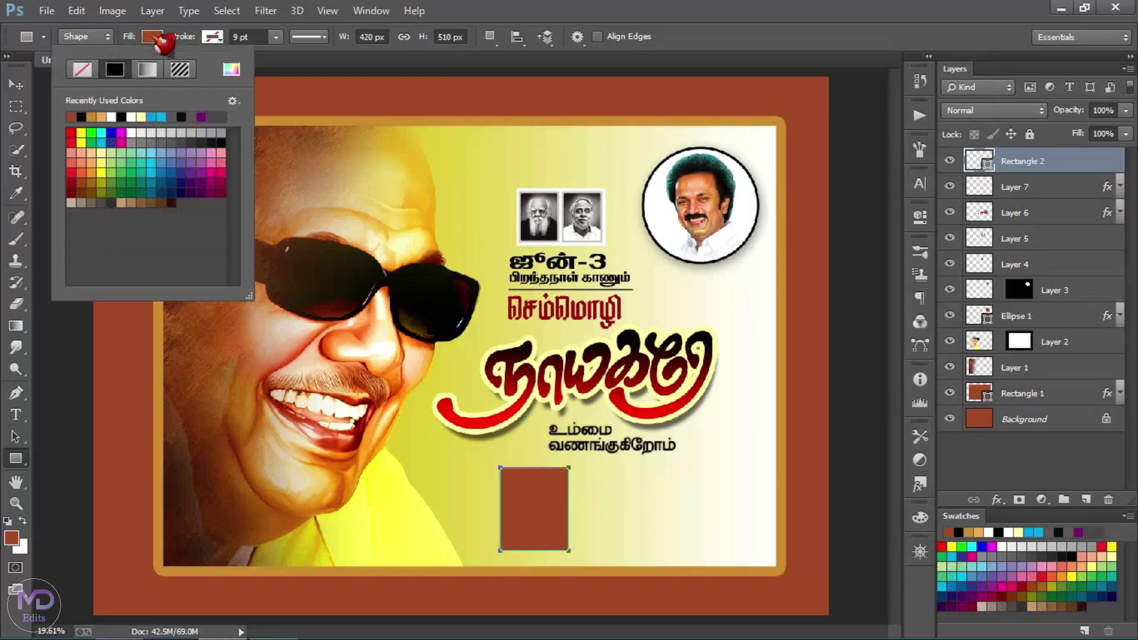
pyautogui.click(105, 117)
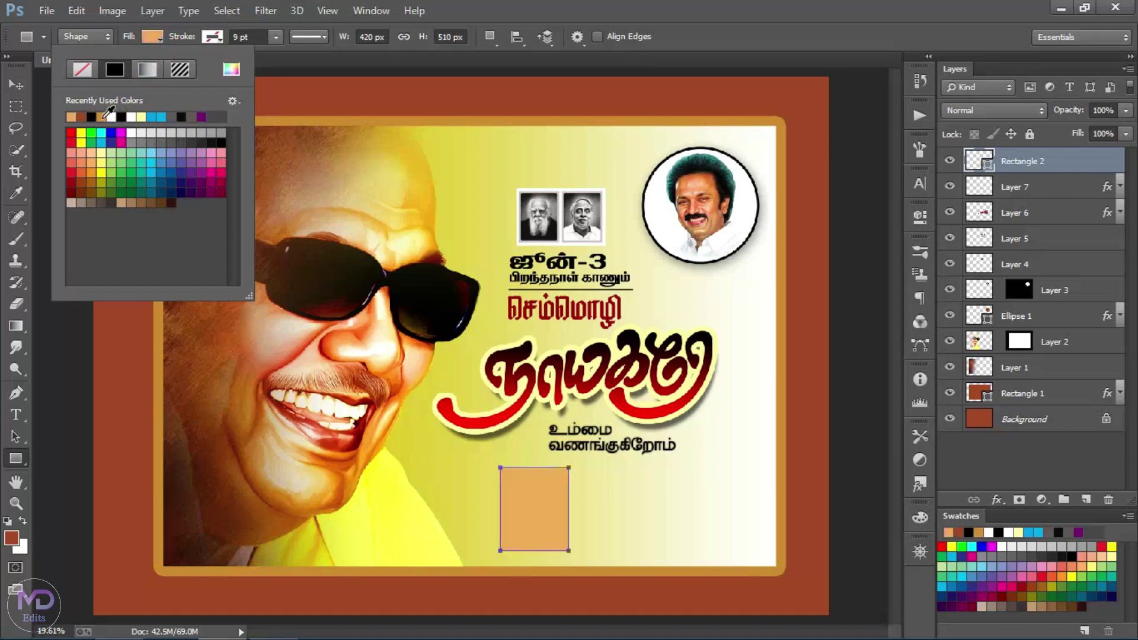
pyautogui.click(102, 116)
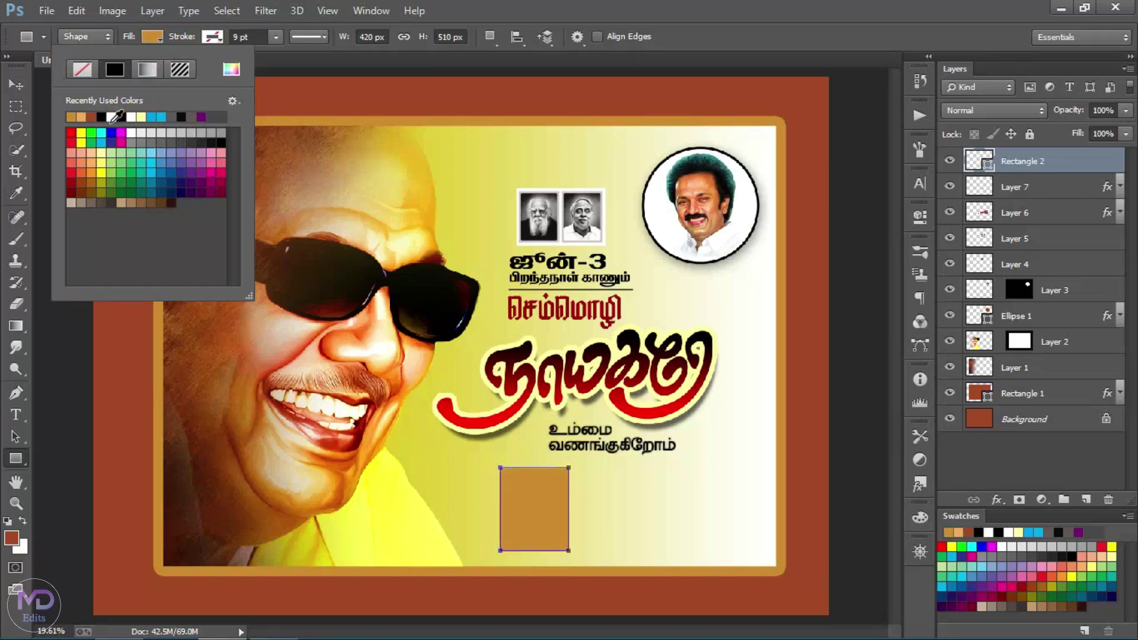
pyautogui.click(81, 116)
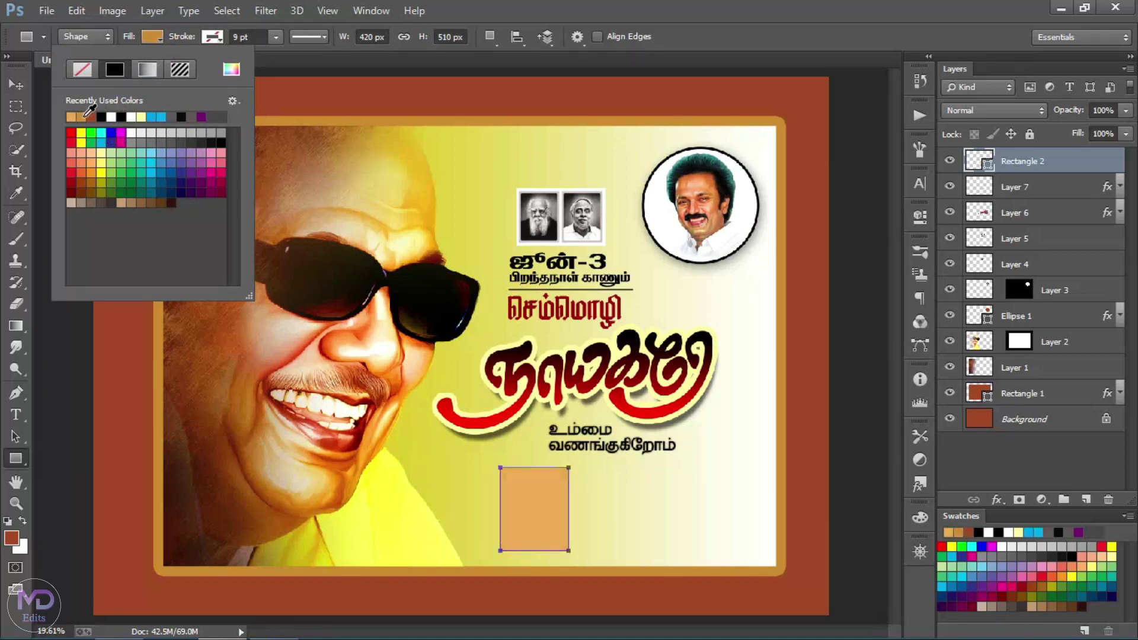
pyautogui.click(173, 45)
pyautogui.press('Return')
# Step: Add an 18 px black outside stroke to the Rectangle 2 layer
pyautogui.rightClick(1102, 158)
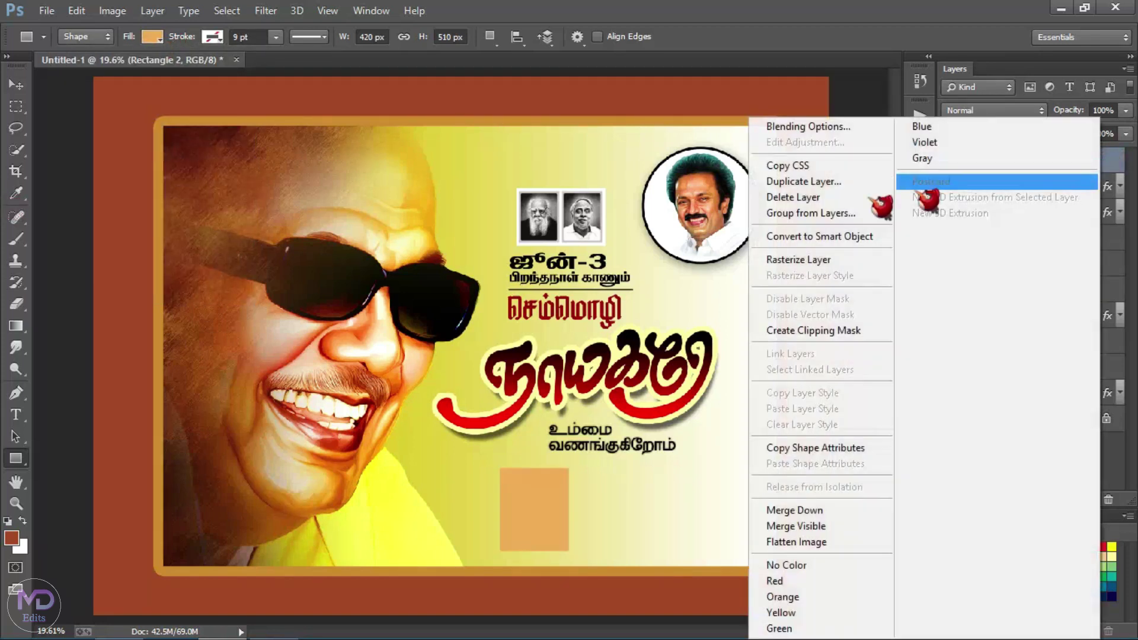
pyautogui.click(839, 127)
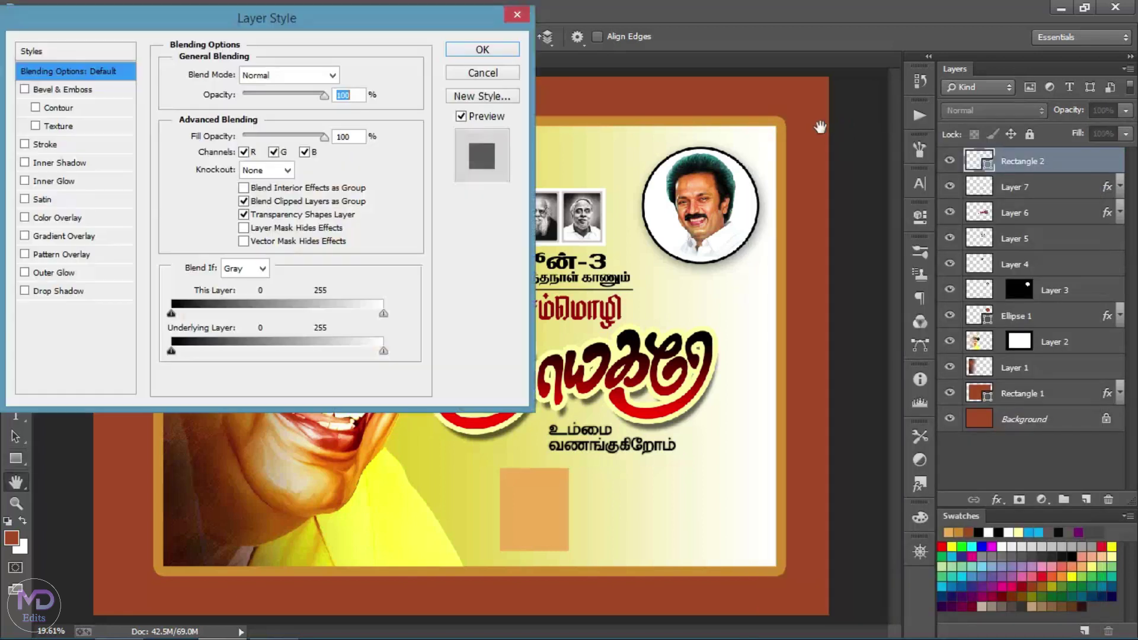
pyautogui.click(108, 146)
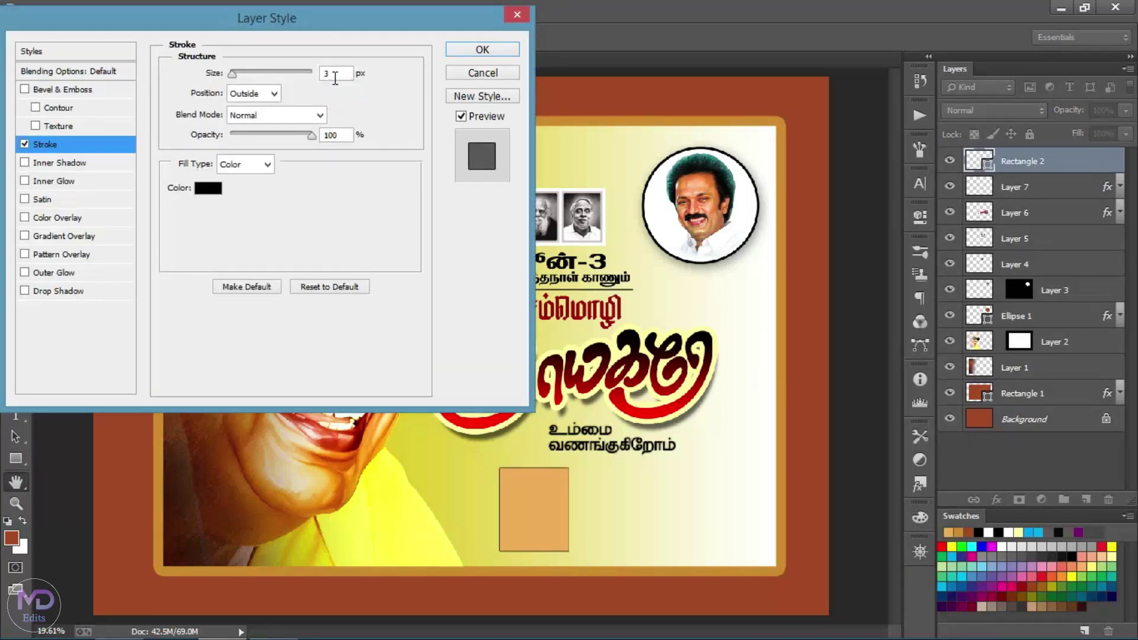
pyautogui.moveTo(335, 78); pyautogui.dragTo(314, 73)
pyautogui.write('18')
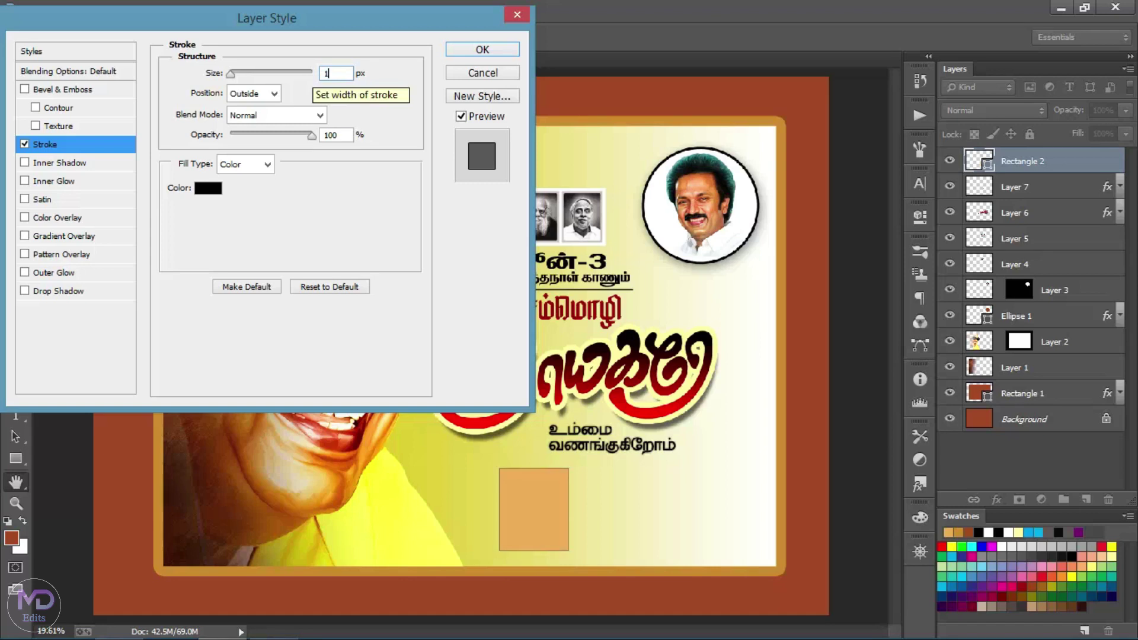
# Step: Add a drop shadow to Rectangle 2 with 135° angle, 48 px distance and 8 px size, and apply the layer style
pyautogui.click(56, 291)
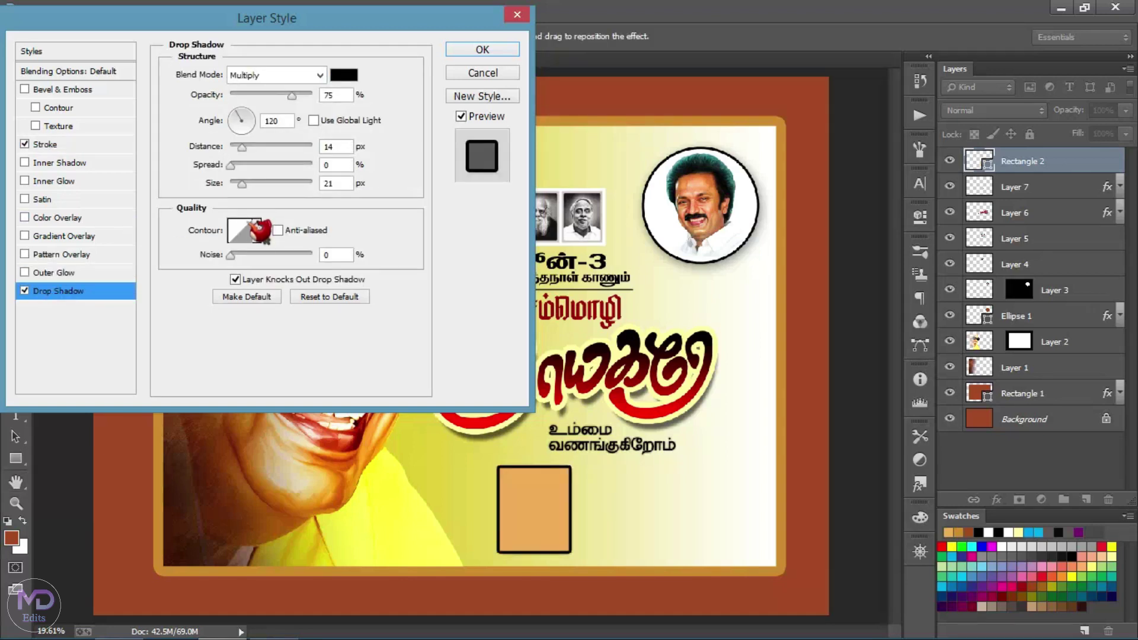
pyautogui.doubleClick(283, 121)
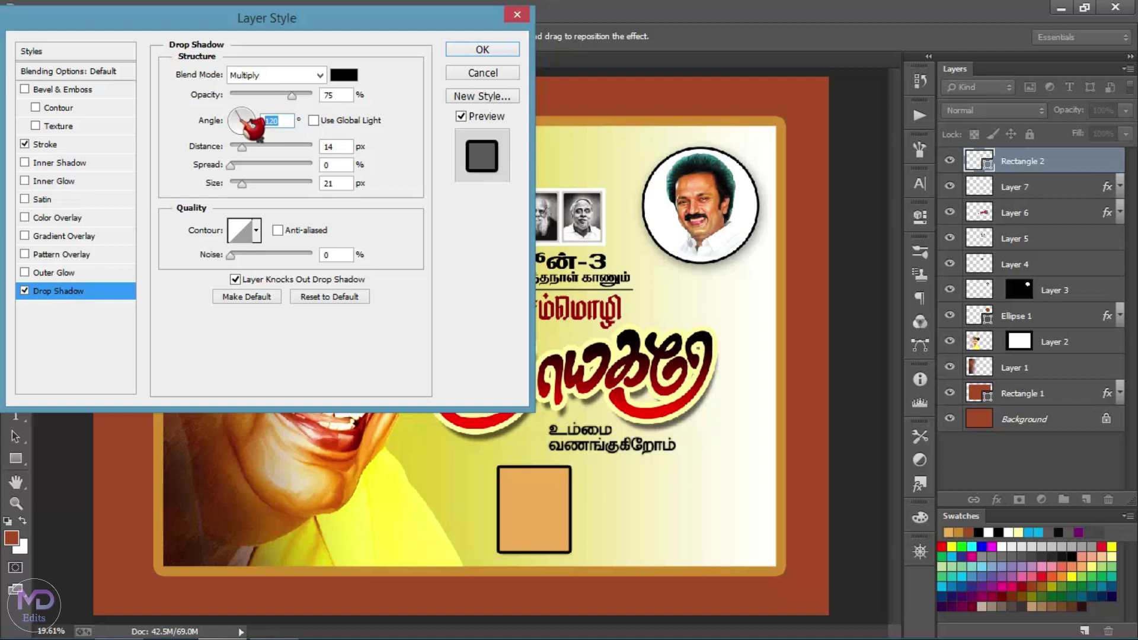
pyautogui.write('135')
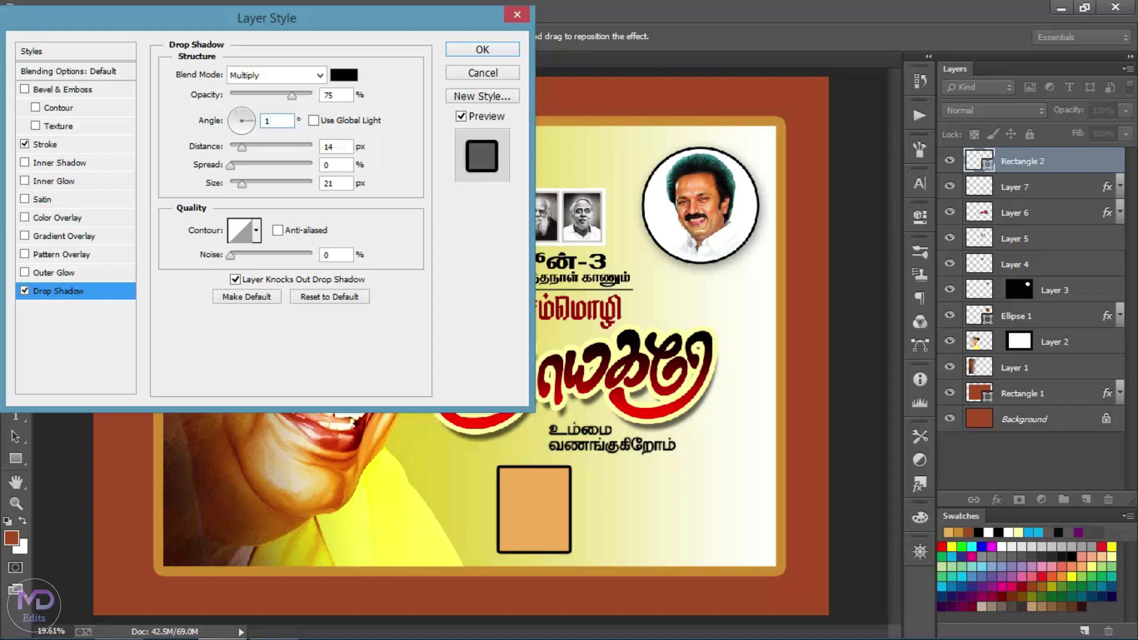
pyautogui.doubleClick(343, 149)
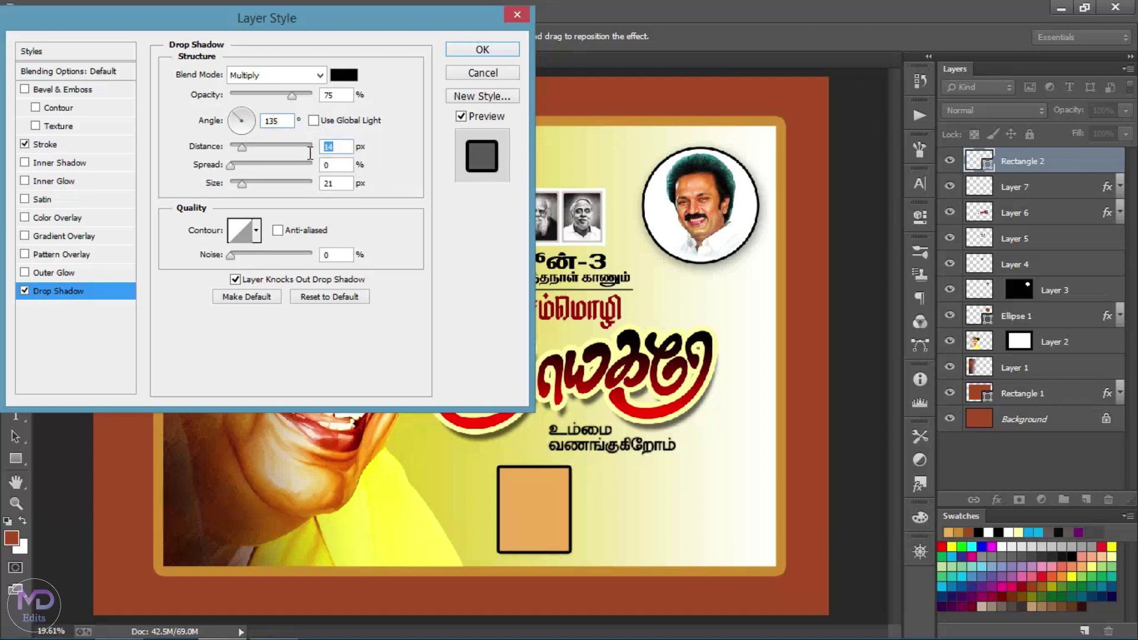
pyautogui.write('48')
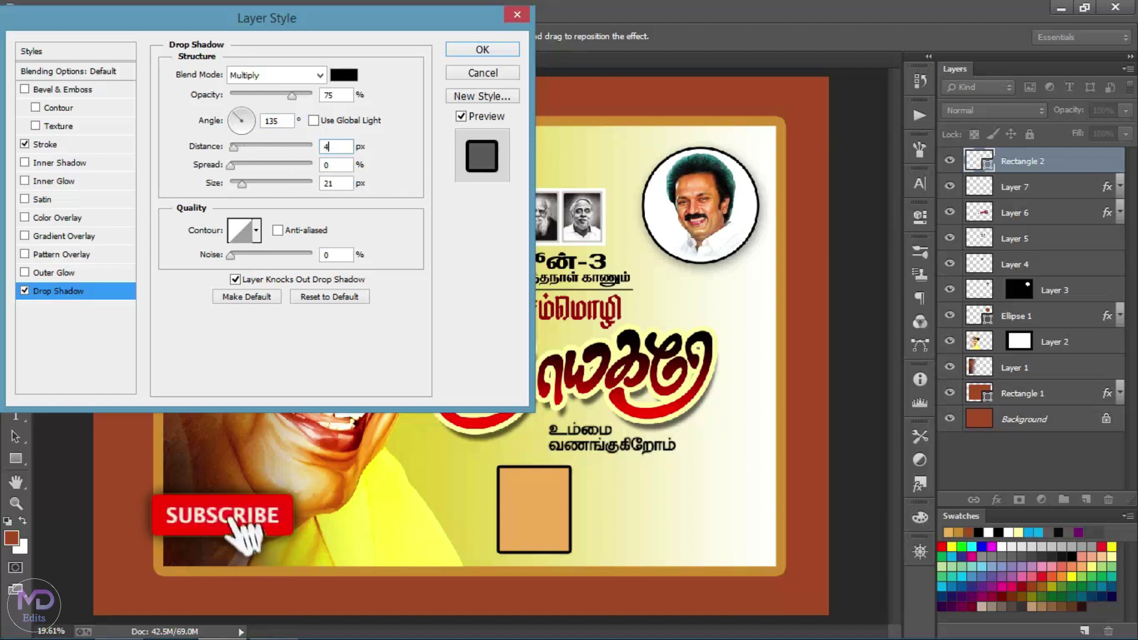
pyautogui.doubleClick(342, 180)
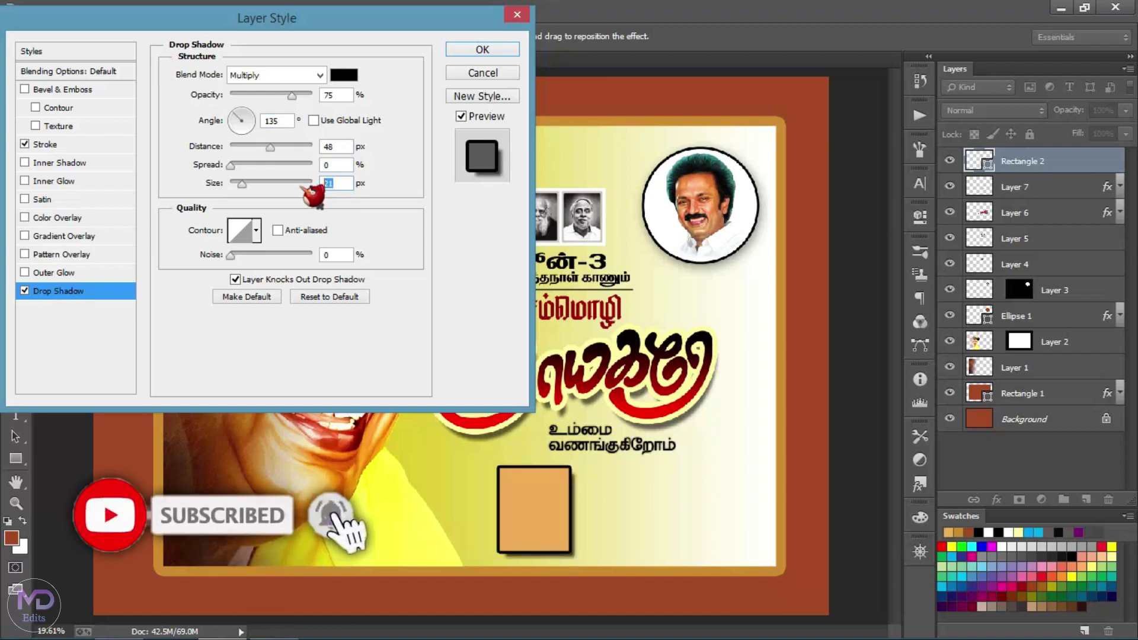
pyautogui.write('8')
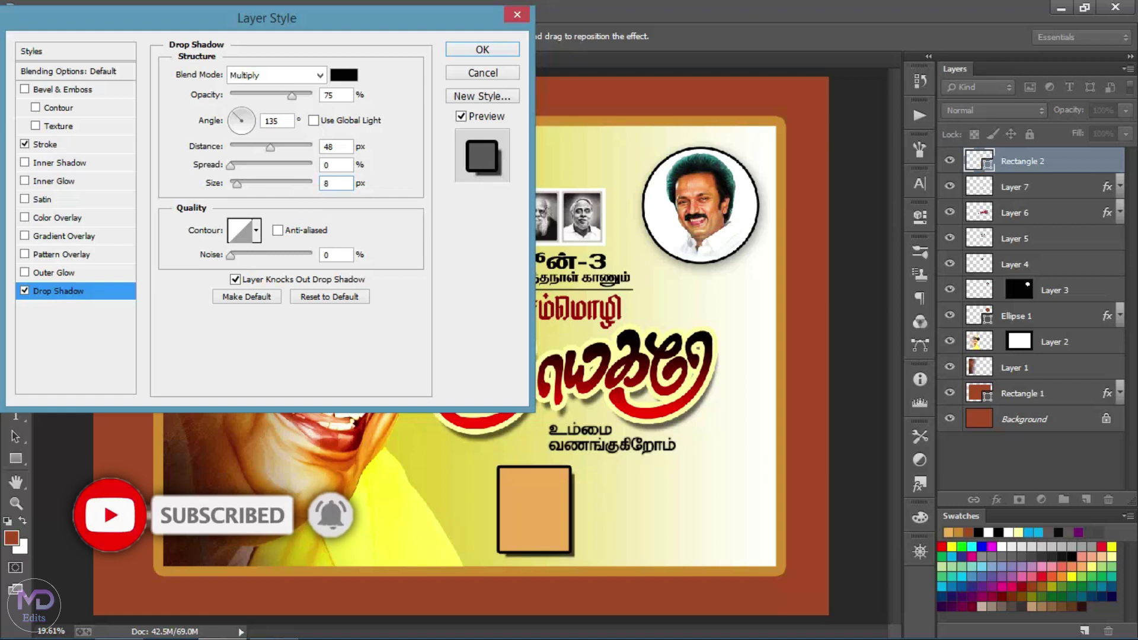
pyautogui.click(491, 52)
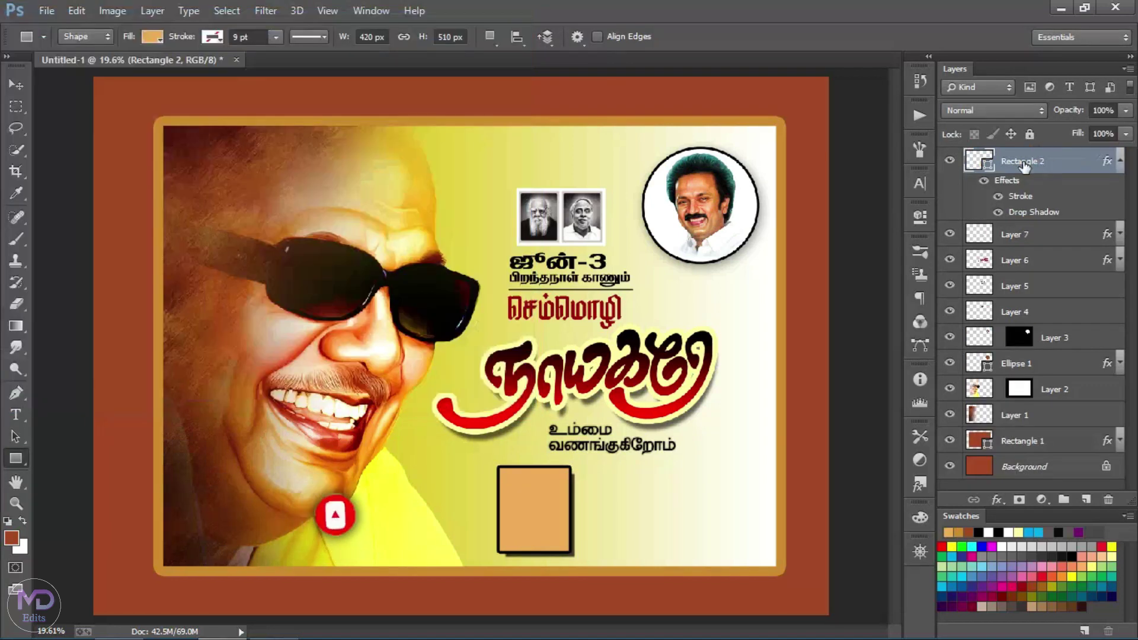
# Step: Rename the Rectangle 2 layer to "b 1" and collapse its list of layer effects
pyautogui.doubleClick(1022, 163)
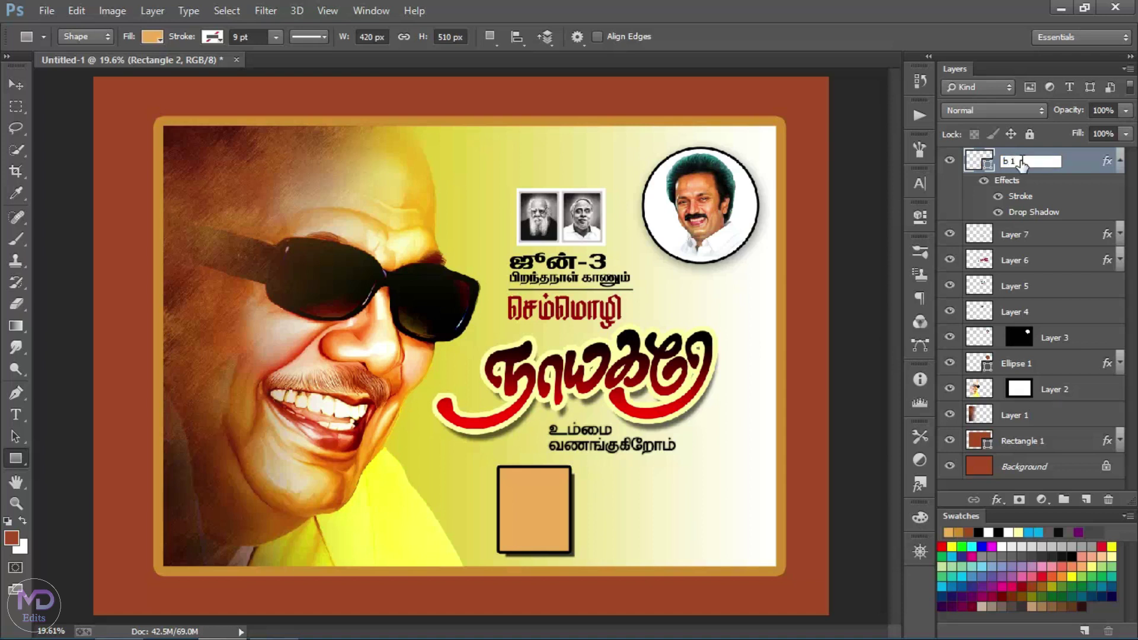
pyautogui.write('b 1')
pyautogui.press('Return')
pyautogui.click(1118, 161)
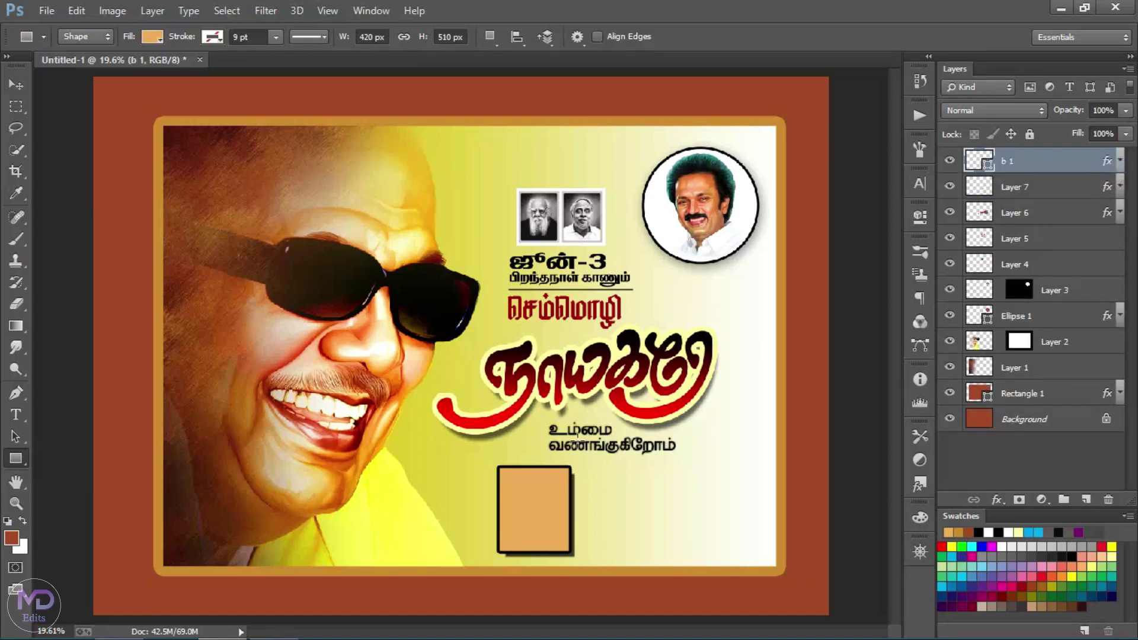
# Step: Duplicate the b 1 rectangle twice to form a horizontal row of three and distribute them evenly by their horizontal centres
pyautogui.press('v')
pyautogui.keyDown('alt'); pyautogui.moveTo(531, 496); pyautogui.dragTo(727, 504); pyautogui.keyUp('alt')
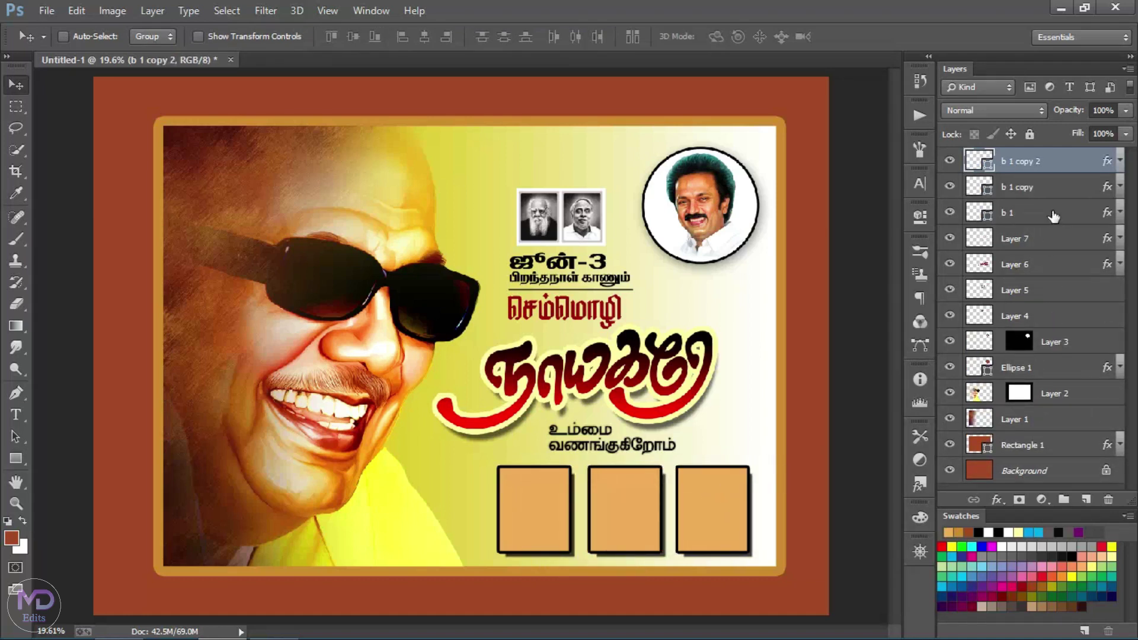
pyautogui.keyDown('shift'); pyautogui.click(1053, 216); pyautogui.keyUp('shift')
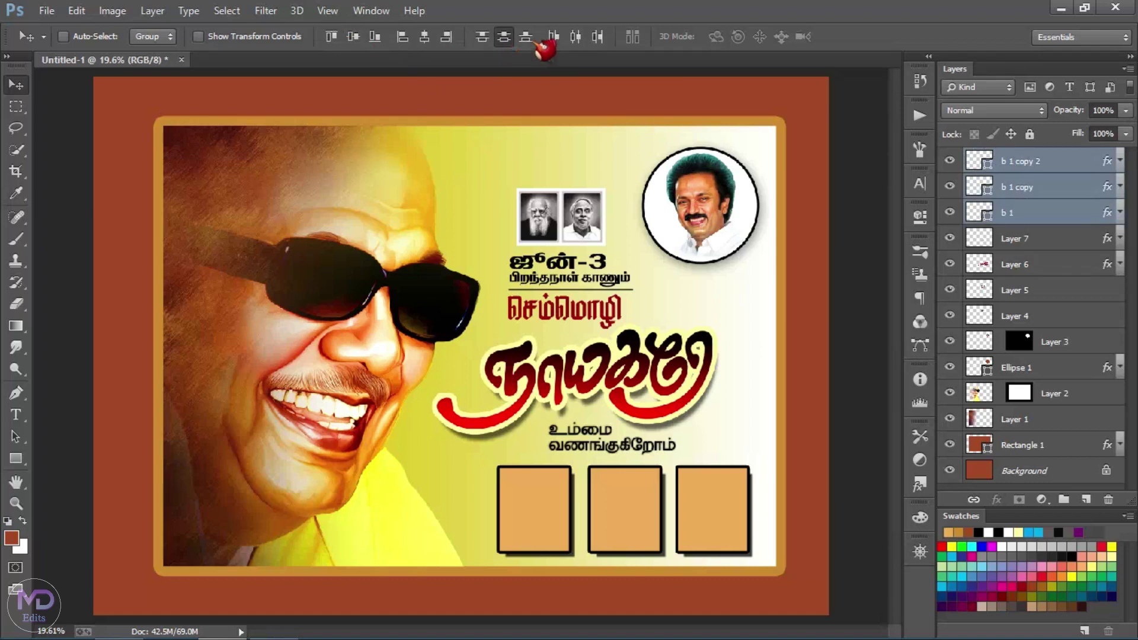
pyautogui.click(575, 37)
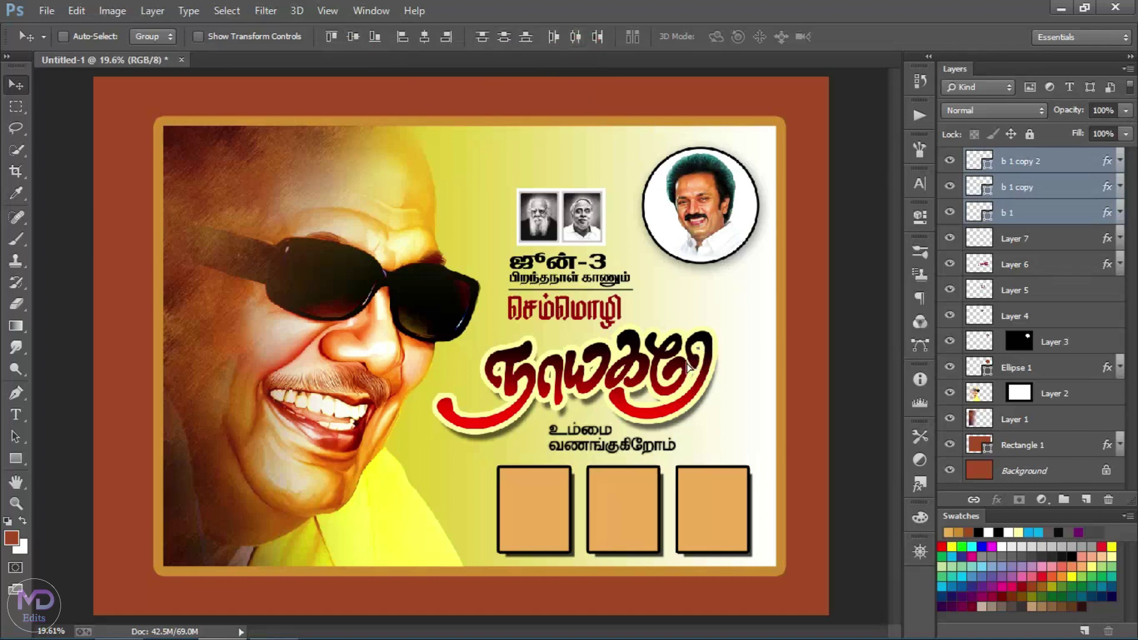
# Step: Shift the three rectangles together slightly left and down, link their layers, and select only the b 1 copy 2 layer
pyautogui.moveTo(688, 368); pyautogui.dragTo(680, 371)
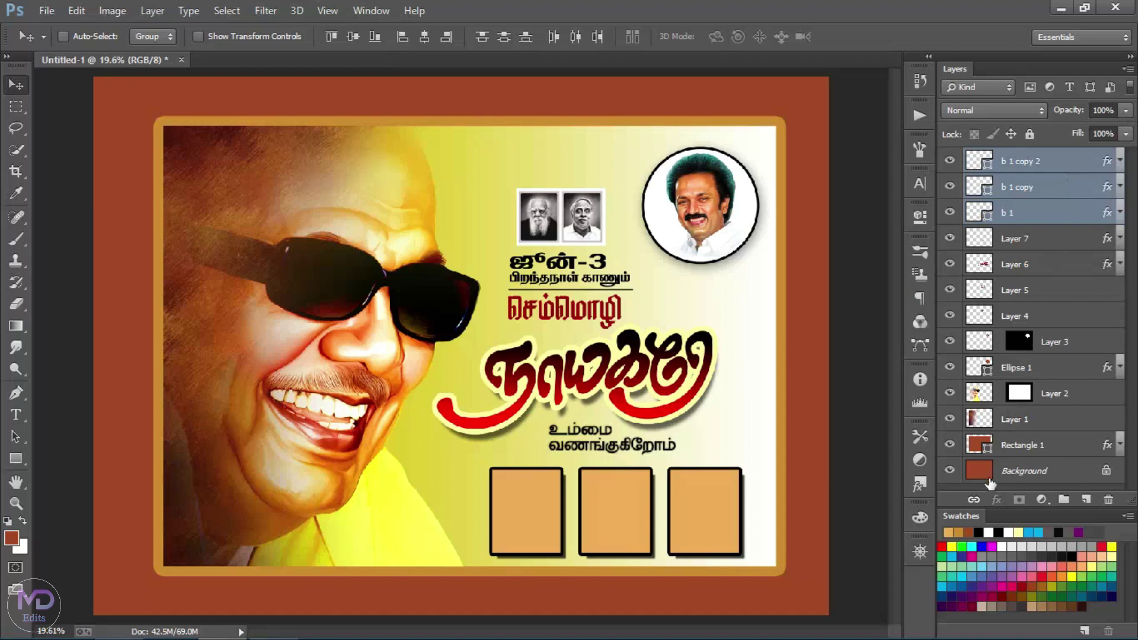
pyautogui.click(974, 499)
pyautogui.click(1078, 171)
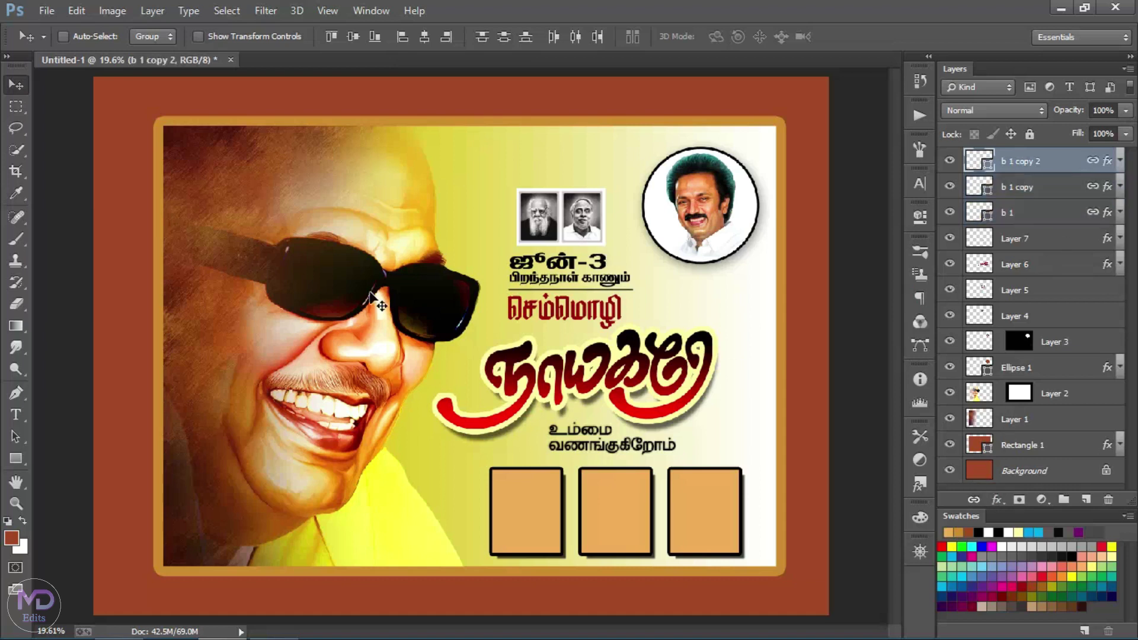
# Step: Preview the whole poster in full-screen mode without the interface, fitted to the screen
pyautogui.press('f')
pyautogui.press('f')
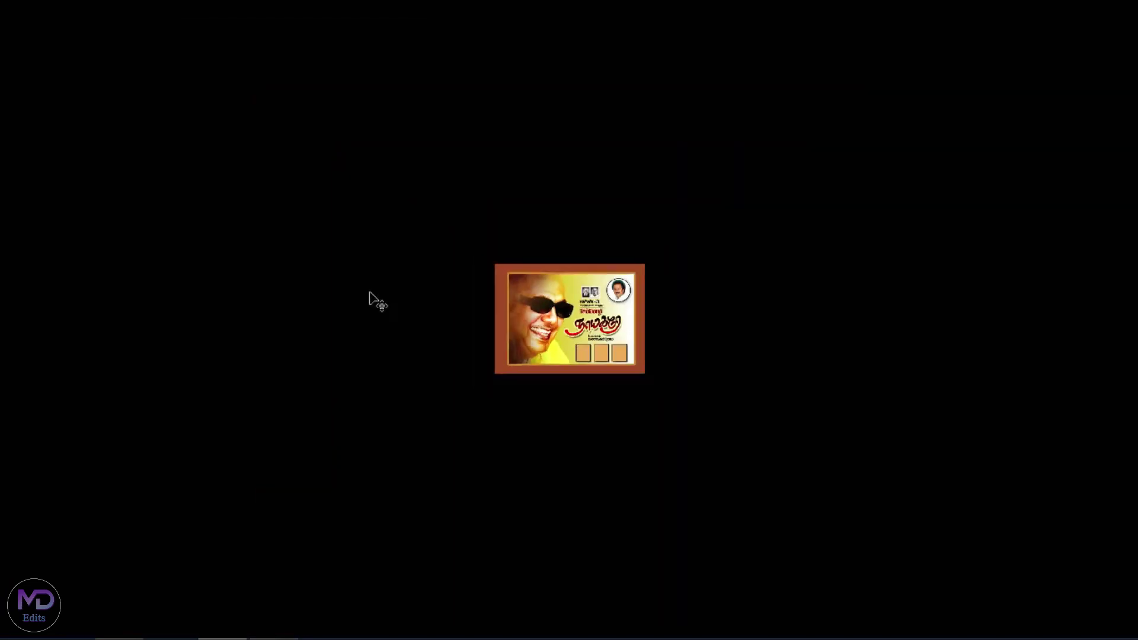
pyautogui.hotkey('ctrl', '0')
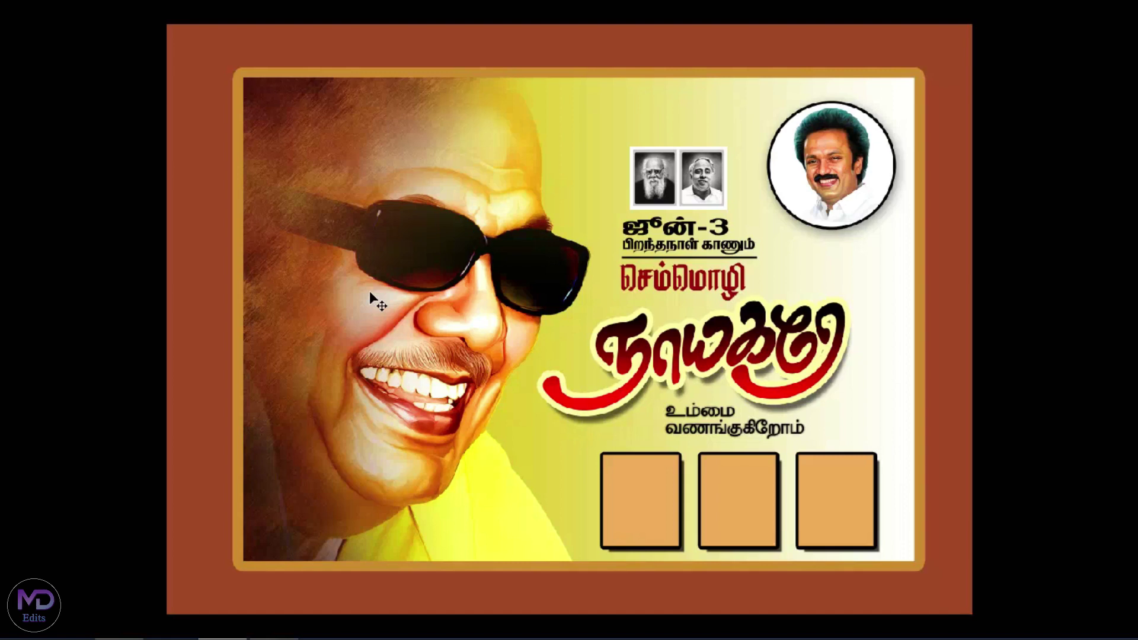
# Step: Start saving the poster document as a layered Photoshop file
pyautogui.hotkey('ctrl', 's')
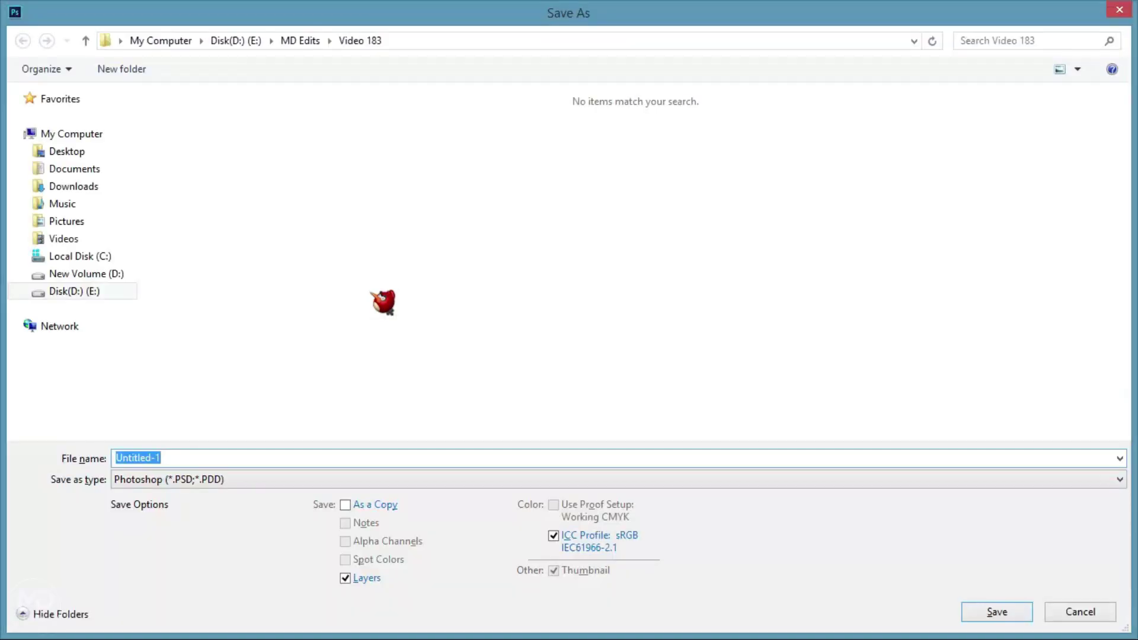